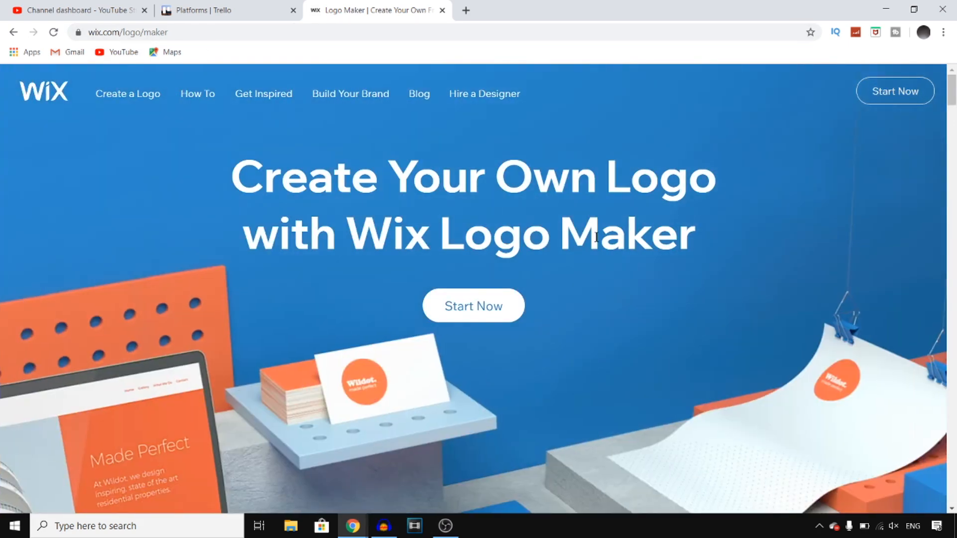
Step: Search the web for "wix logo maker" in a new tab and close that tab again
{"action": "left_click", "coordinate": [473, 10]}
{"action": "type", "text": "wi"}
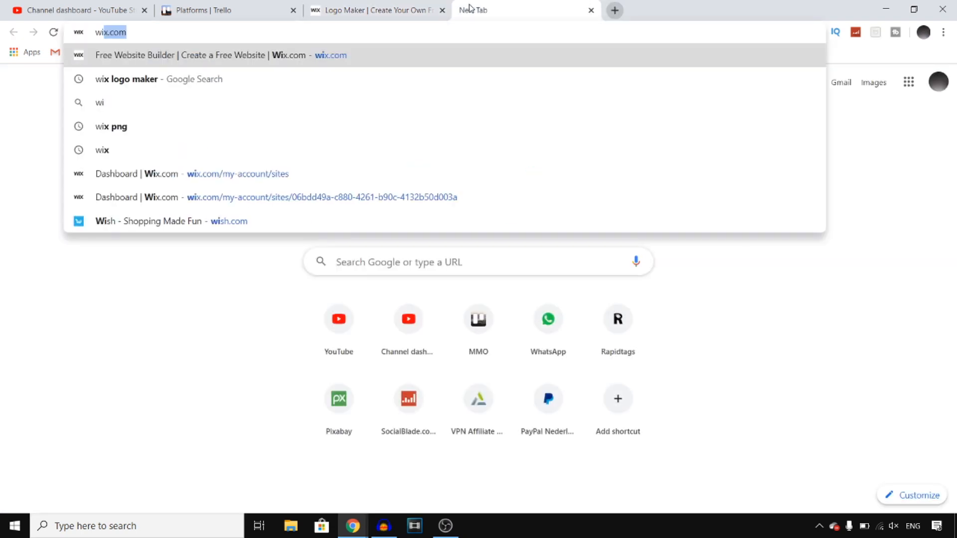
{"action": "type", "text": "x lo"}
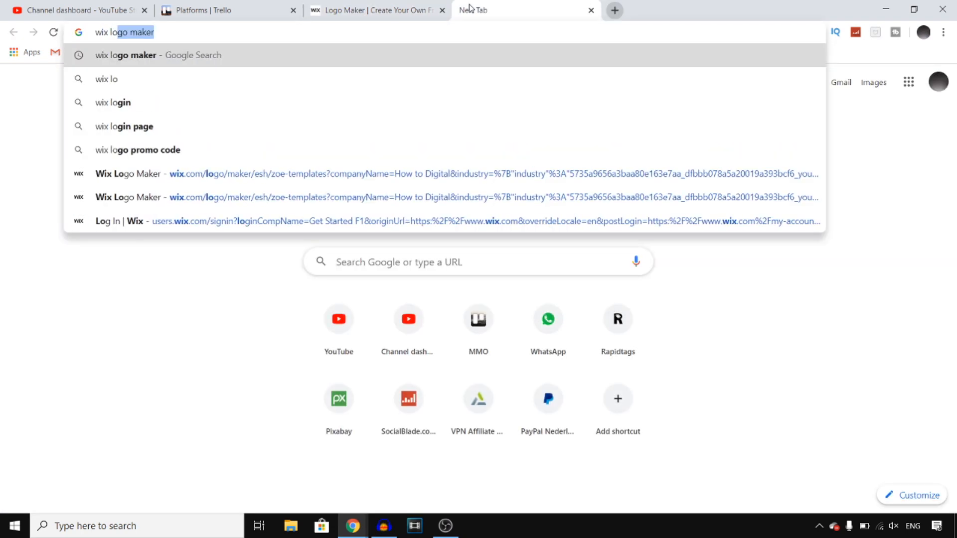
{"action": "key", "text": "Return"}
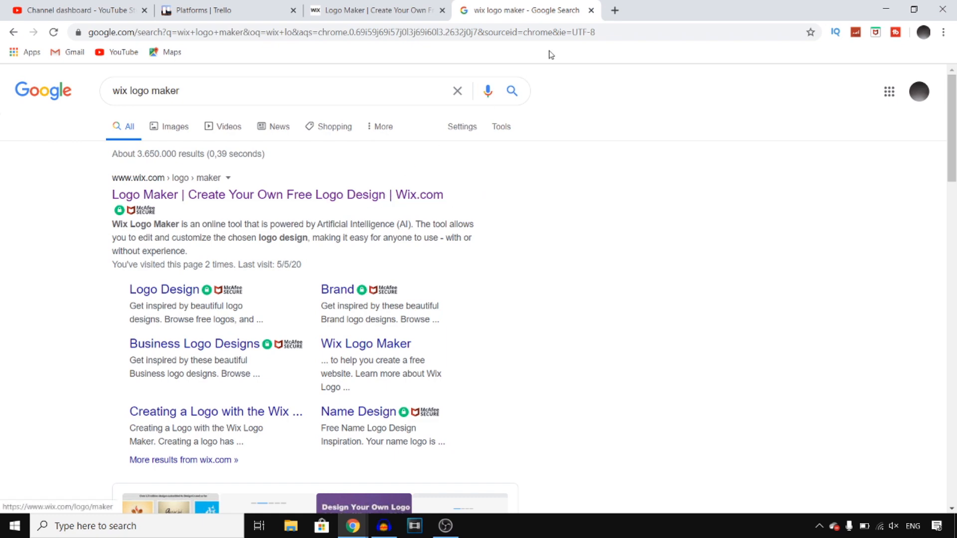
{"action": "left_click", "coordinate": [591, 10]}
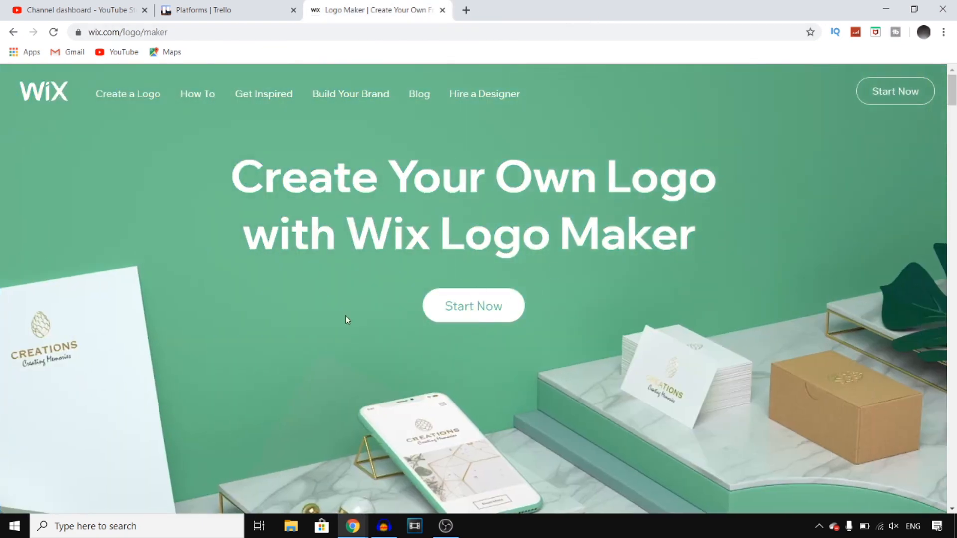
Step: Start a new logo with the business name "How to Digital", leaving the tagline empty, and continue to the industry question
{"action": "left_click", "coordinate": [479, 307]}
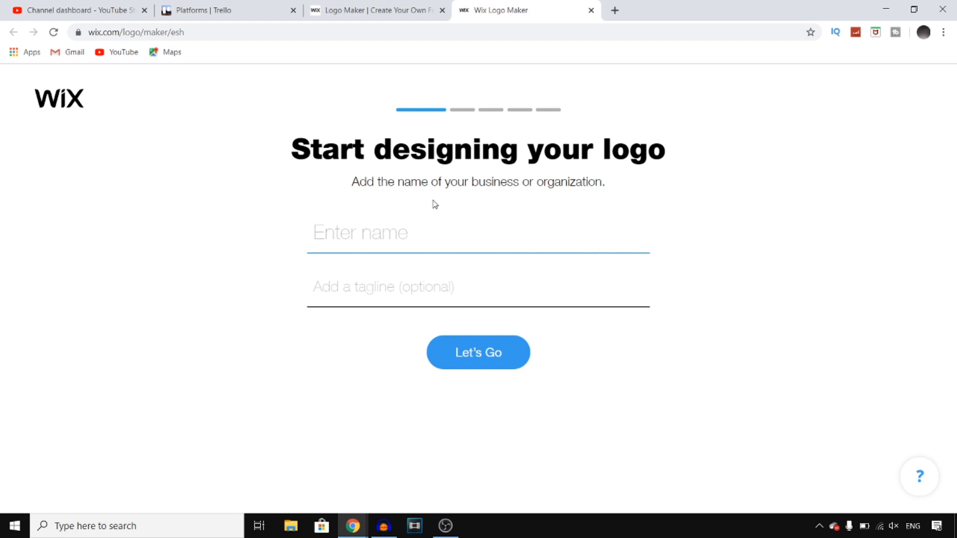
{"action": "type", "text": "Ho"}
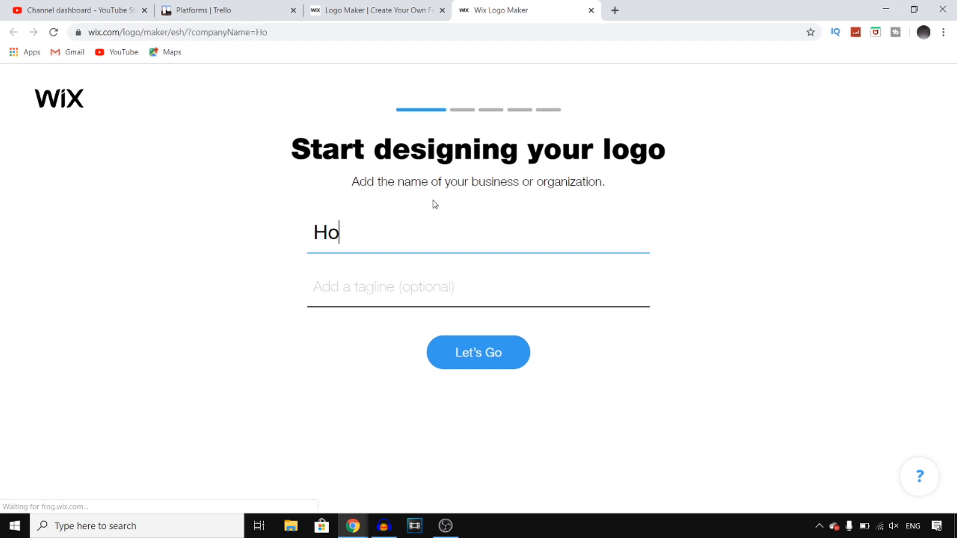
{"action": "type", "text": "w to Digit"}
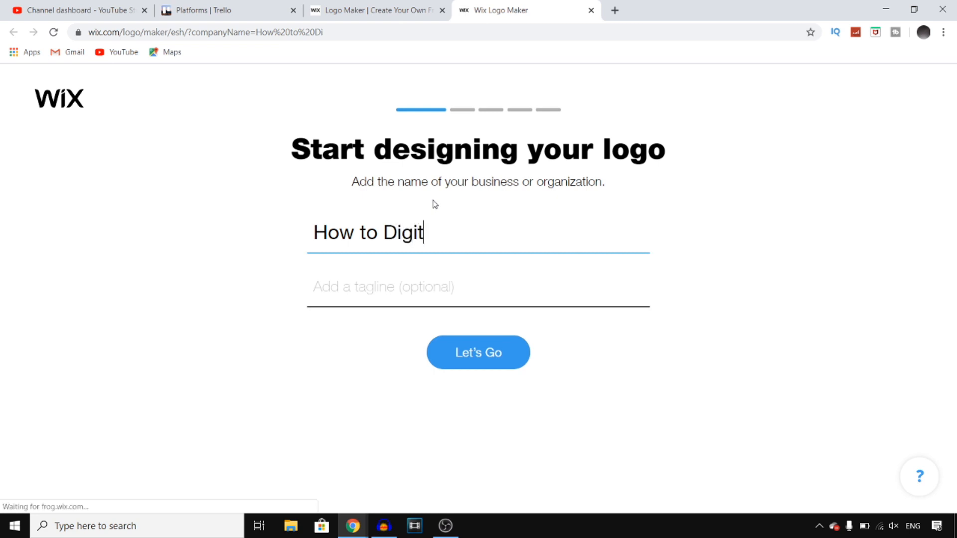
{"action": "type", "text": "al"}
{"action": "left_click", "coordinate": [494, 279]}
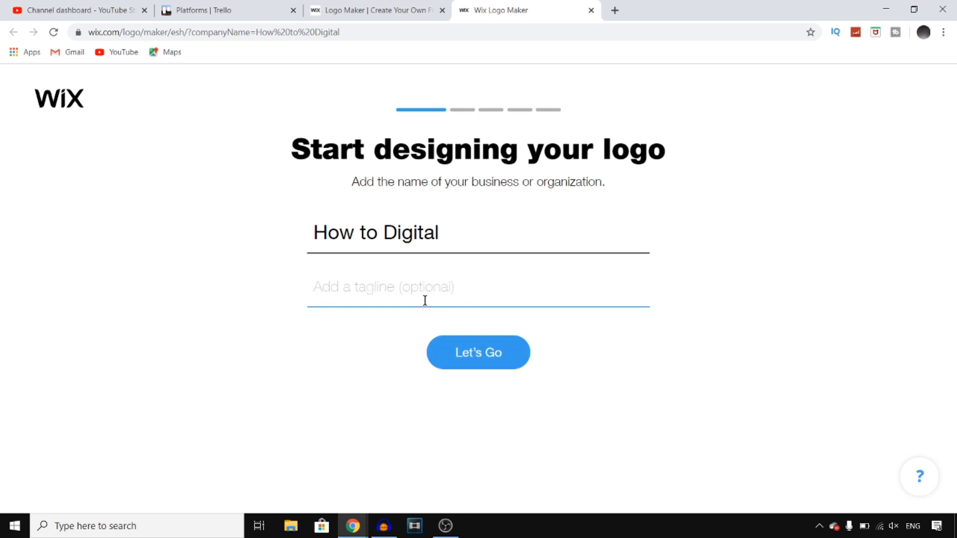
{"action": "left_click", "coordinate": [475, 361]}
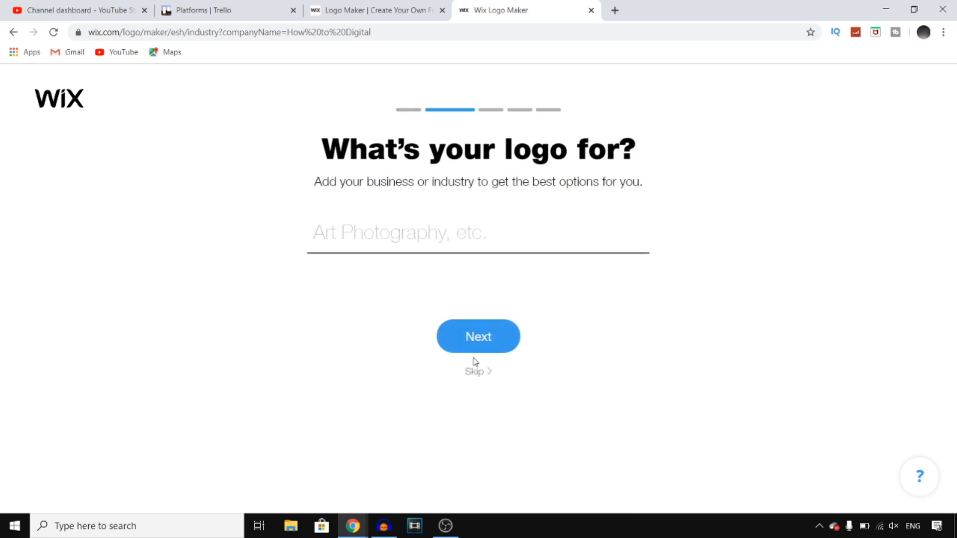
Step: Look through the industry suggestions for "you" and "busine" and clear the entry
{"action": "left_click", "coordinate": [458, 230]}
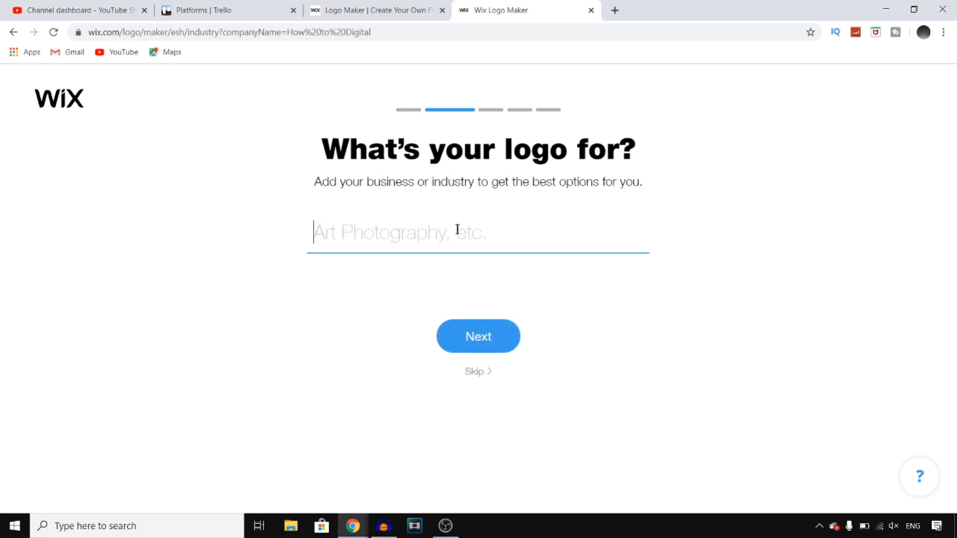
{"action": "type", "text": "you"}
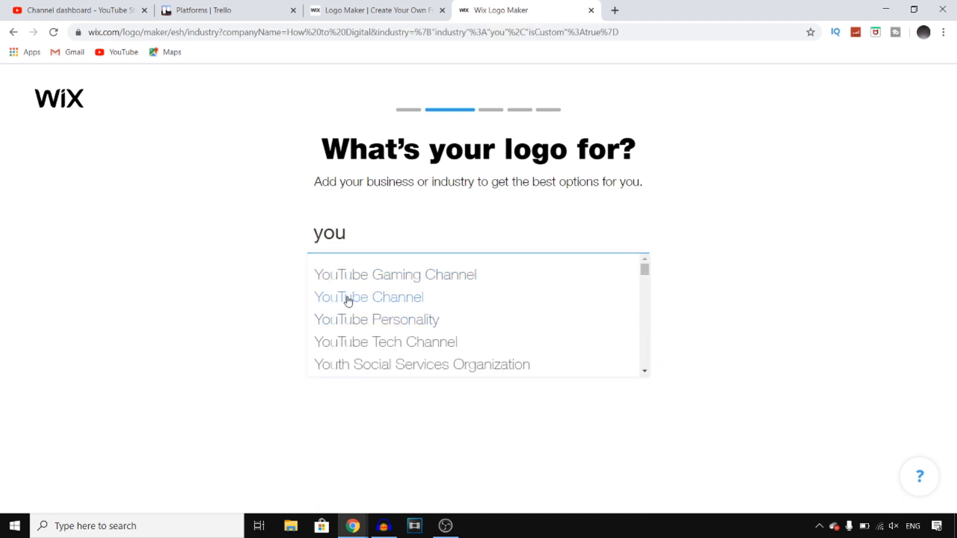
{"action": "key", "text": "BackSpace"}
{"action": "key", "text": "BackSpace"}
{"action": "key", "text": "BackSpace"}
{"action": "type", "text": "busine"}
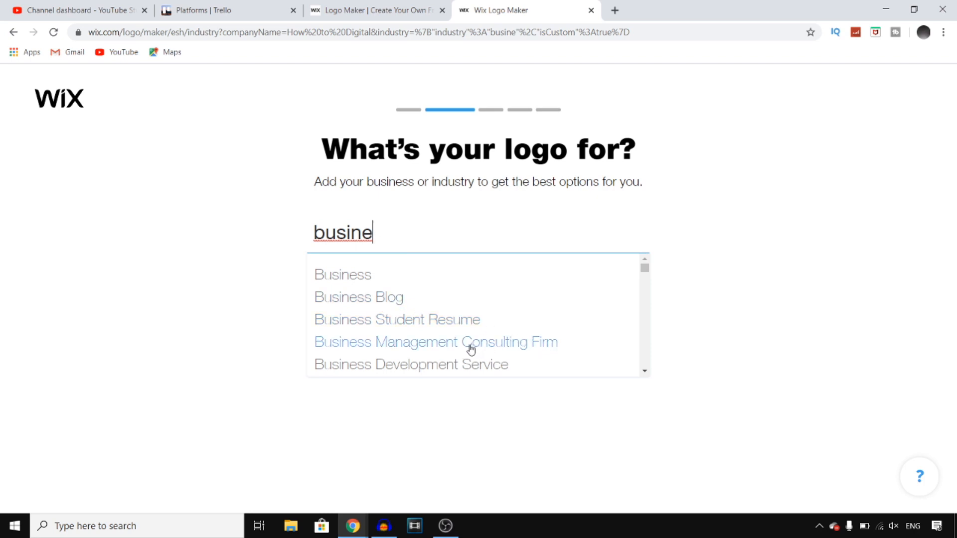
{"action": "left_click", "coordinate": [644, 371]}
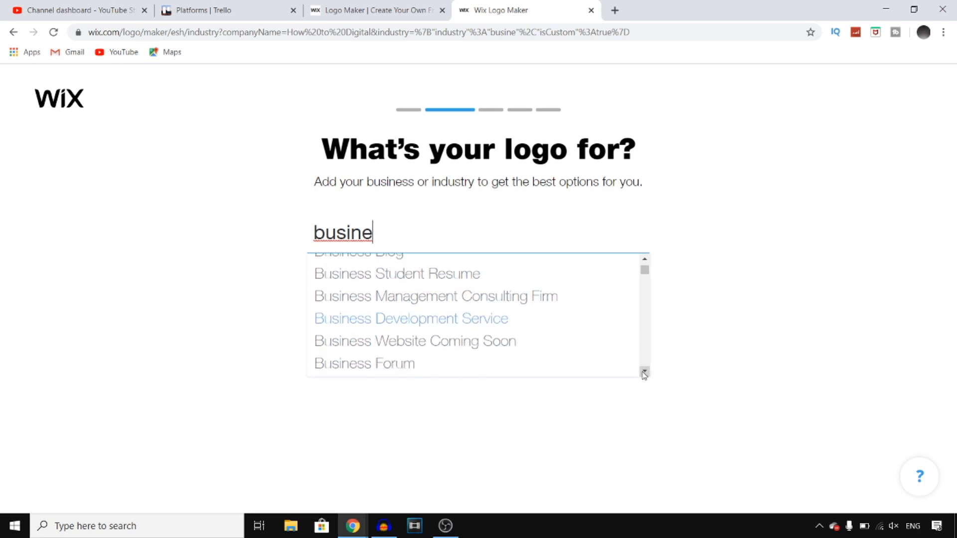
{"action": "left_click", "coordinate": [645, 373]}
{"action": "left_click", "coordinate": [645, 372]}
{"action": "left_click", "coordinate": [644, 372]}
{"action": "left_click", "coordinate": [644, 373]}
{"action": "left_click", "coordinate": [644, 372]}
{"action": "left_click", "coordinate": [645, 372]}
{"action": "left_click", "coordinate": [645, 373]}
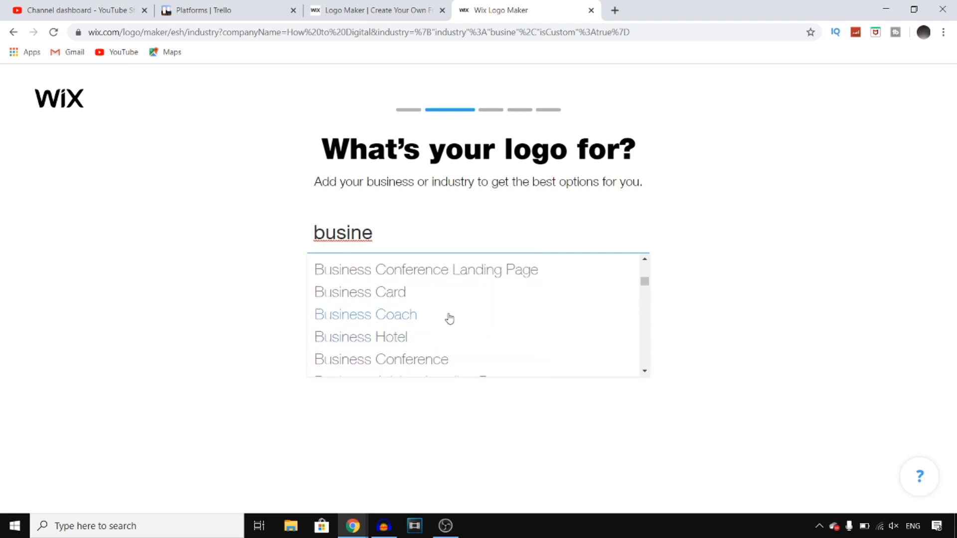
{"action": "double_click", "coordinate": [313, 232]}
{"action": "key", "text": "BackSpace"}
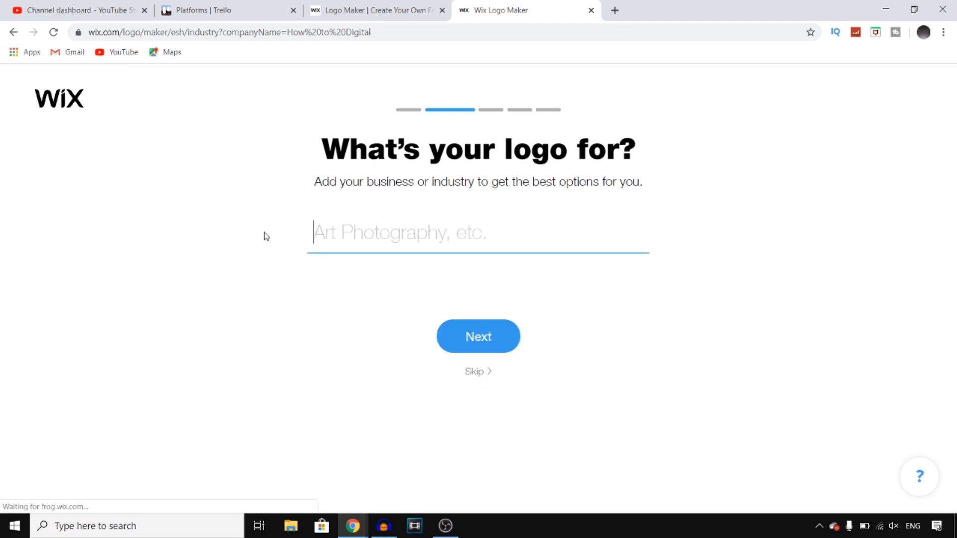
Step: Find "youtub" among the industries, choose YouTube Channel as the logo's purpose and continue
{"action": "type", "text": "youtub"}
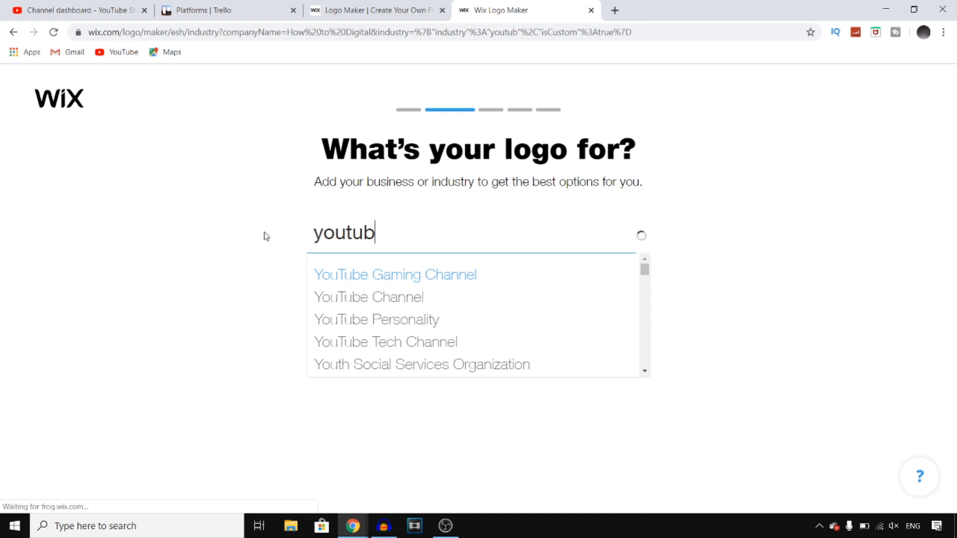
{"action": "left_click", "coordinate": [401, 298]}
{"action": "left_click", "coordinate": [498, 337]}
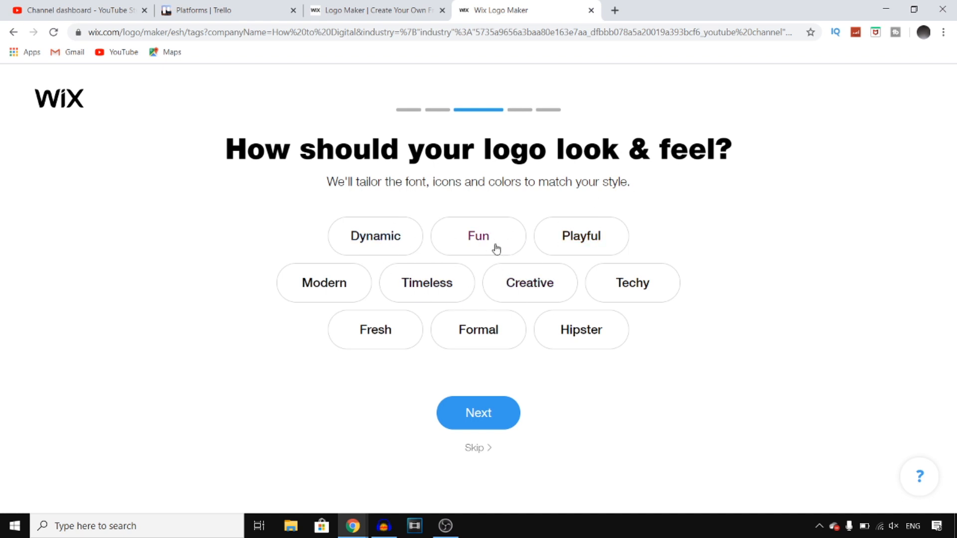
Step: Choose Techy, Fresh and Modern as the logo's look and feel and continue
{"action": "left_click", "coordinate": [630, 293]}
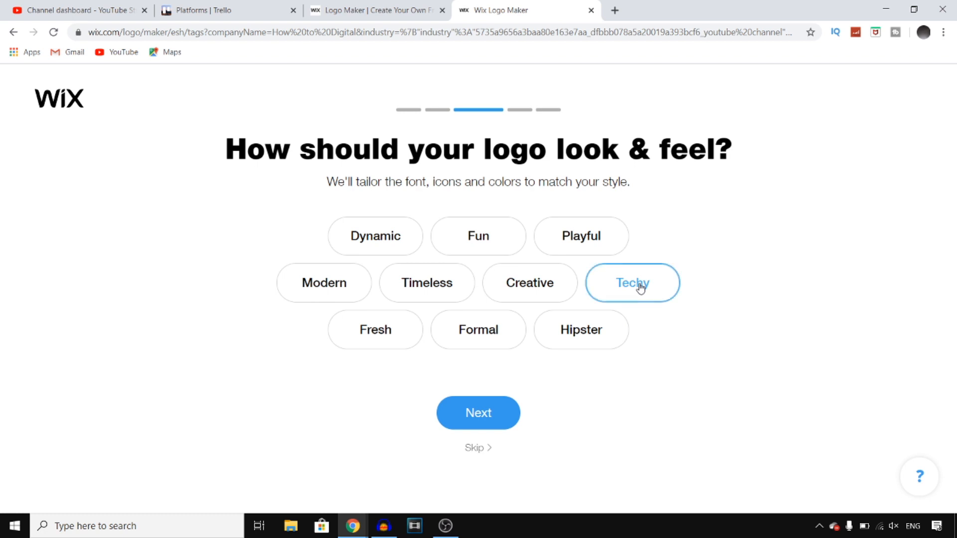
{"action": "left_click", "coordinate": [369, 334]}
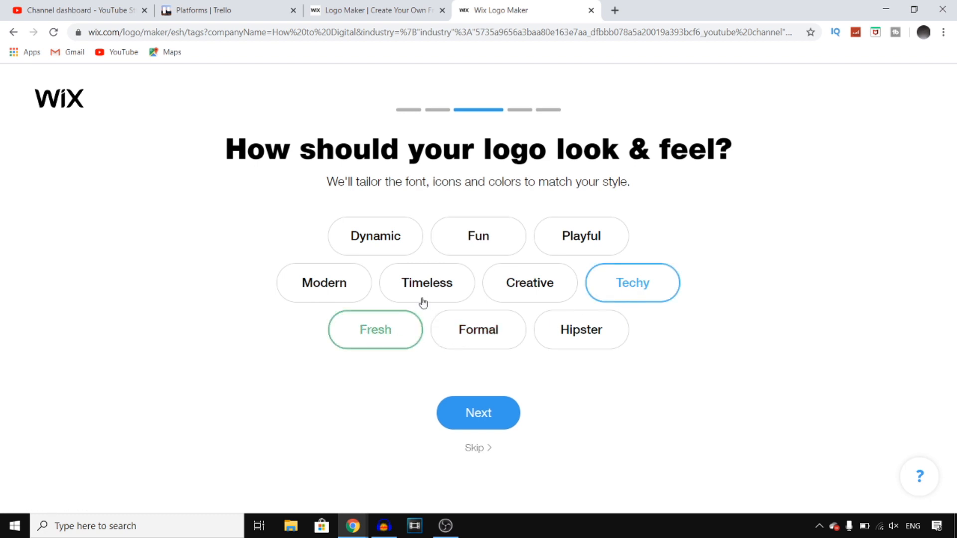
{"action": "left_click", "coordinate": [334, 290]}
{"action": "left_click", "coordinate": [480, 414]}
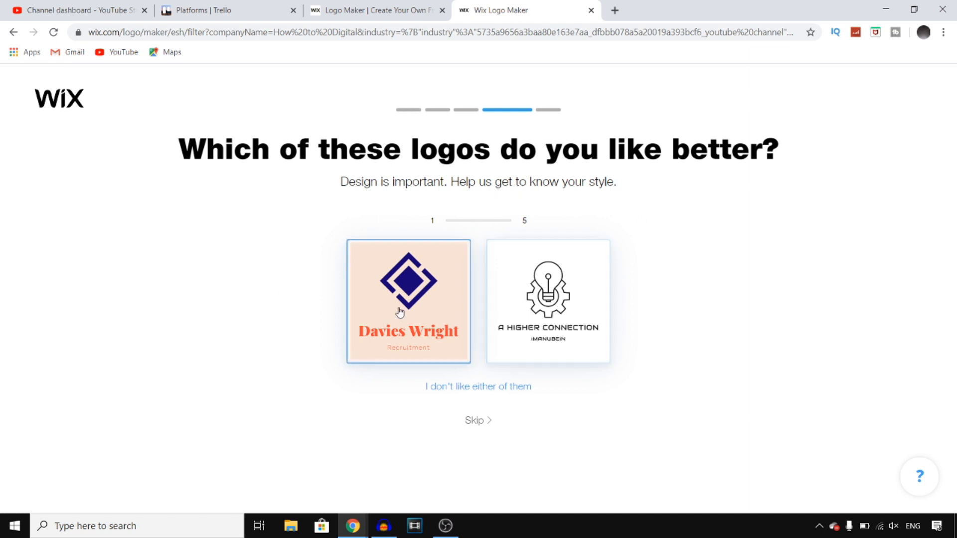
Step: Pick the preferred sample logos in the five comparisons: A Higher Connection, Alpha Family Insurance, Sober Fun NYC, the pen-nib logo and Enter
{"action": "left_click", "coordinate": [592, 301]}
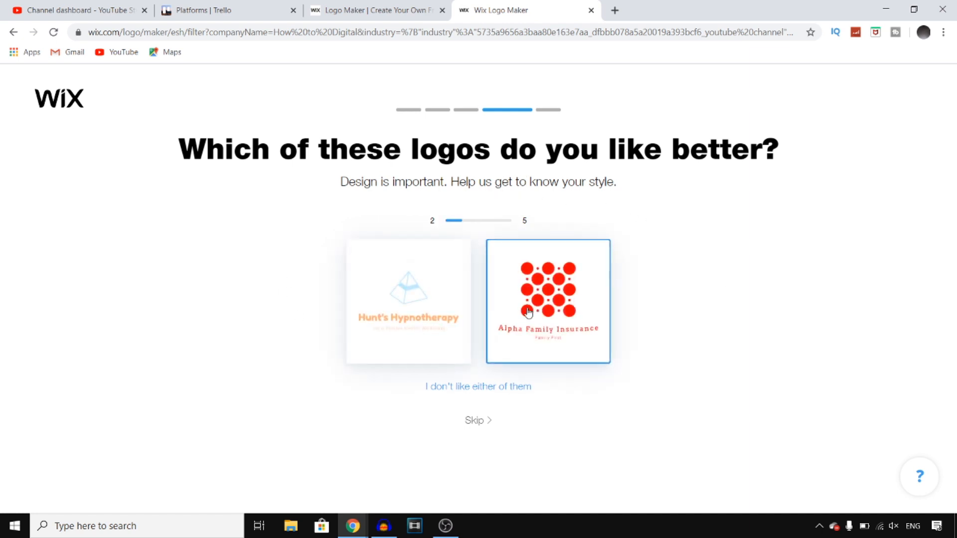
{"action": "left_click", "coordinate": [551, 313]}
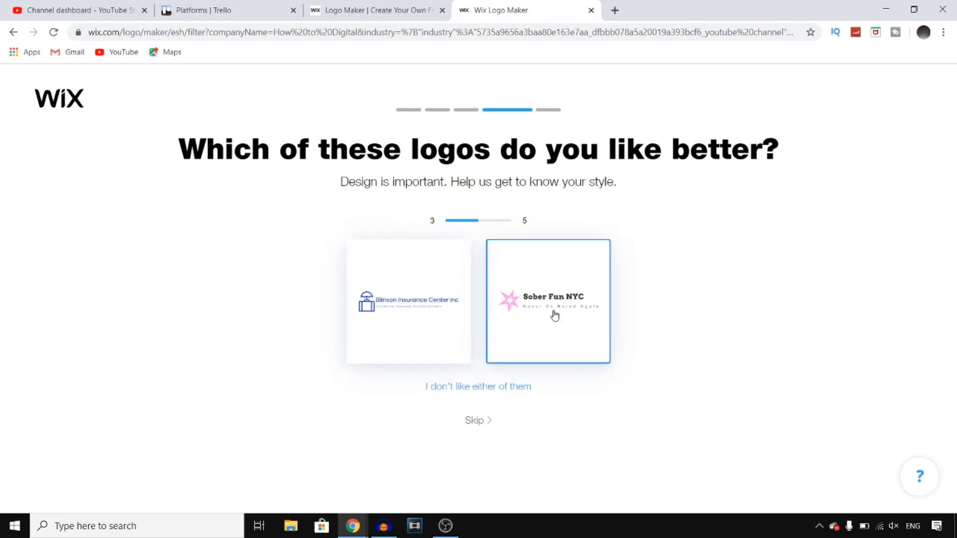
{"action": "left_click", "coordinate": [561, 305]}
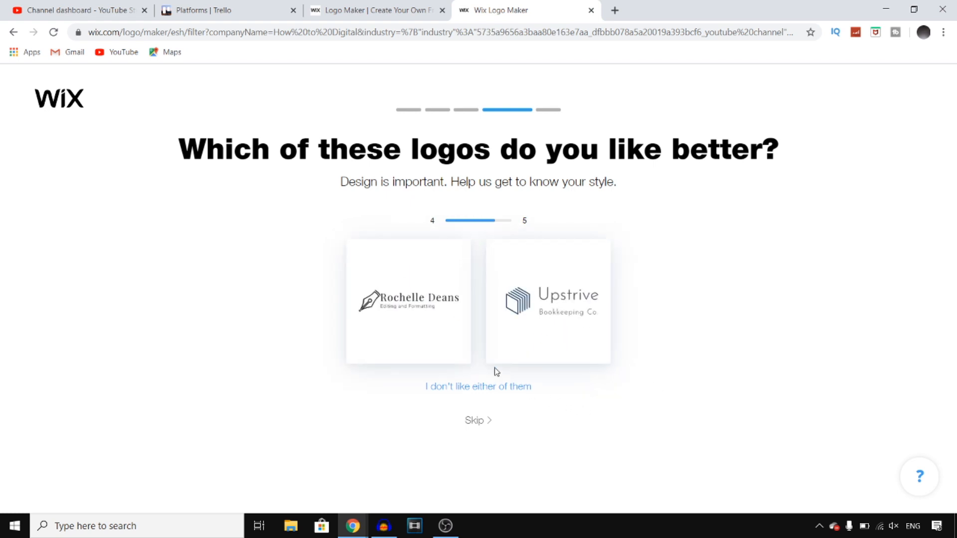
{"action": "left_click", "coordinate": [407, 291]}
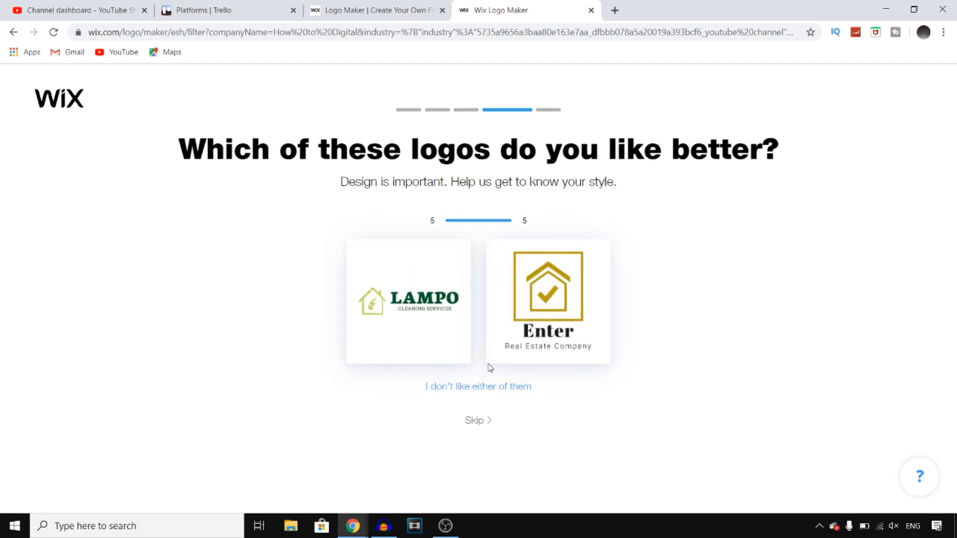
{"action": "left_click", "coordinate": [560, 311]}
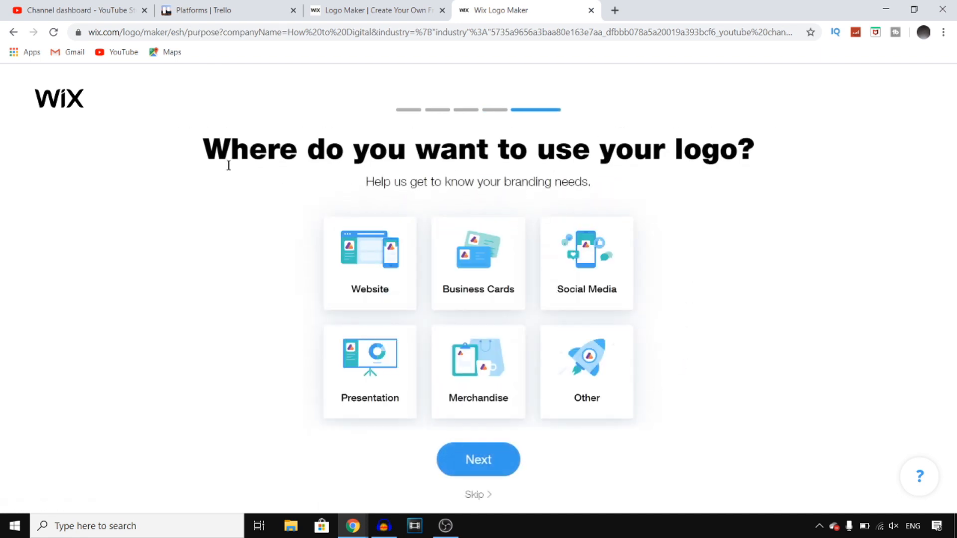
Step: Choose Social Media as the place to use the logo and continue to the generated designs
{"action": "left_click", "coordinate": [598, 262]}
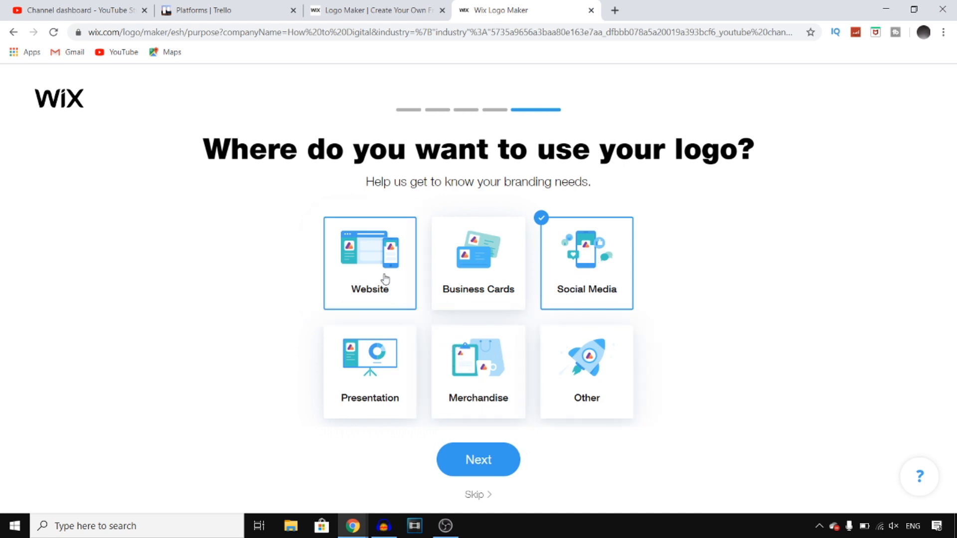
{"action": "left_click", "coordinate": [494, 464]}
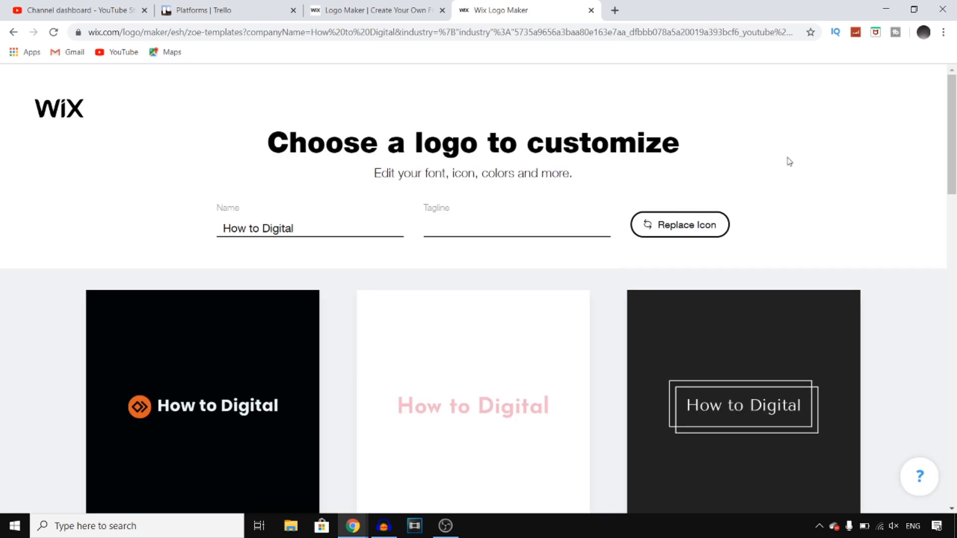
Step: Browse the generated "How to Digital" logo designs down to the end of the list and load more of them
{"action": "scroll", "coordinate": [823, 164], "scroll_direction": "down", "scroll_amount": 5}
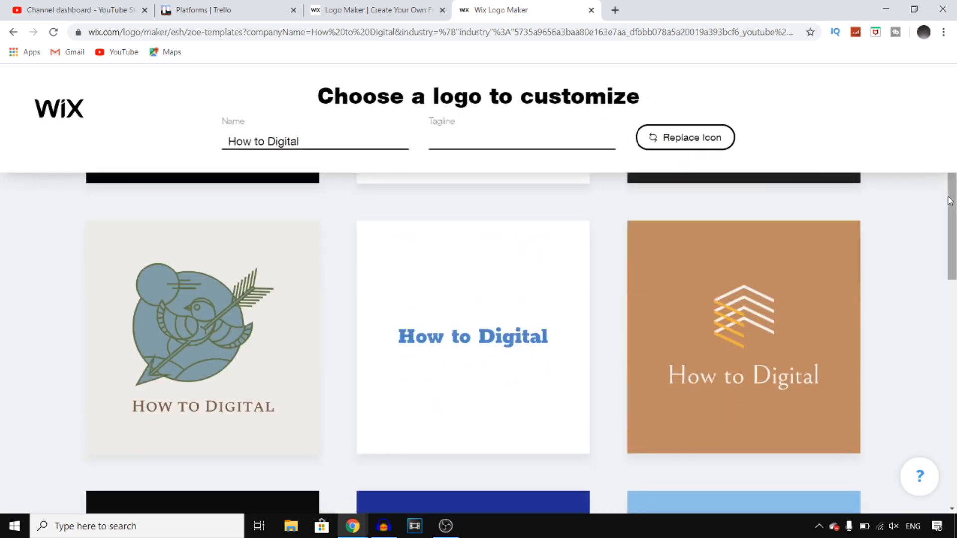
{"action": "left_click_drag", "start_coordinate": [953, 200], "coordinate": [953, 210]}
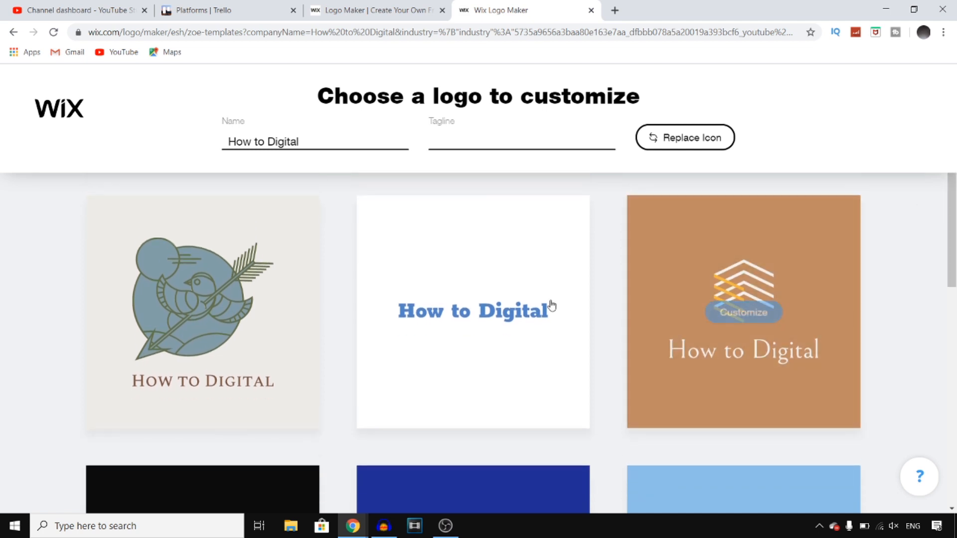
{"action": "mouse_move", "coordinate": [496, 326]}
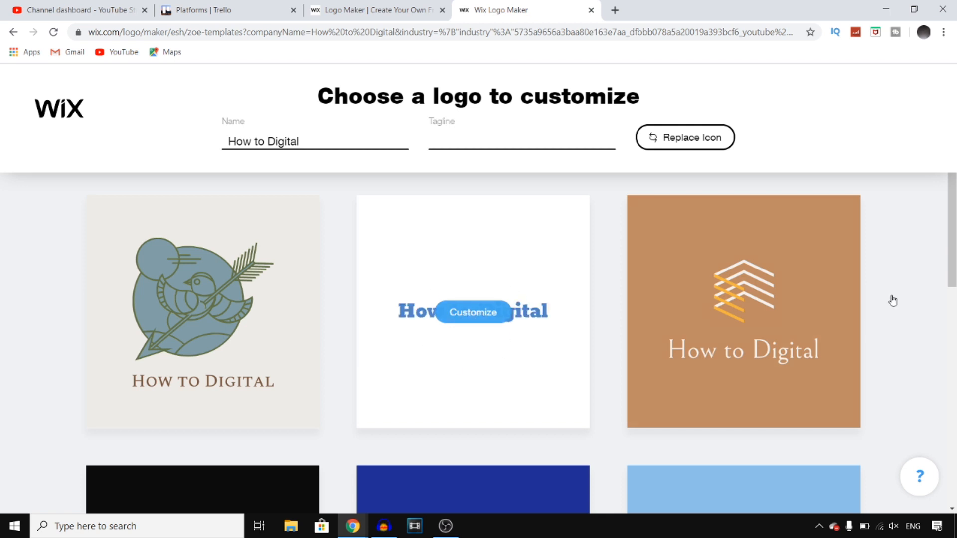
{"action": "left_click_drag", "start_coordinate": [953, 246], "coordinate": [950, 315]}
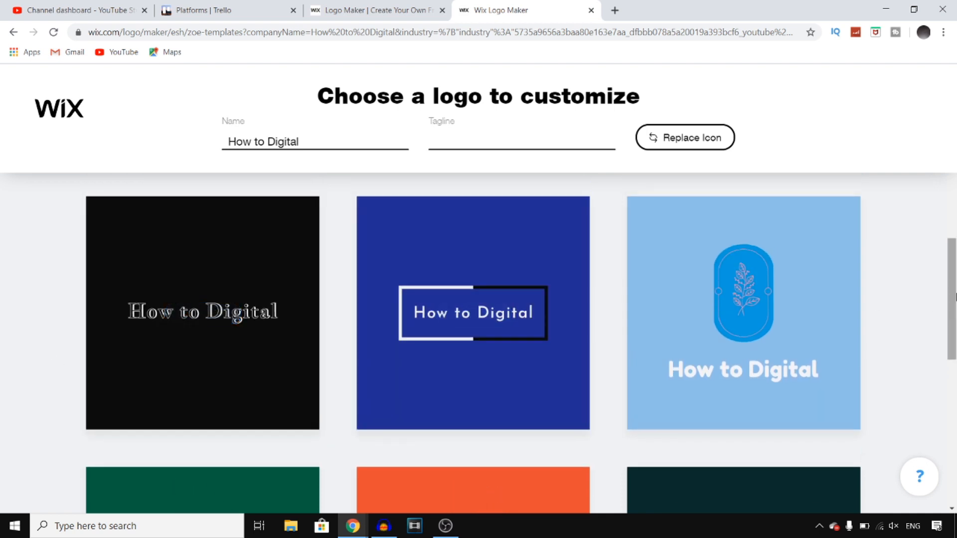
{"action": "scroll", "coordinate": [945, 335], "scroll_direction": "down", "scroll_amount": 3}
{"action": "scroll", "coordinate": [944, 335], "scroll_direction": "down", "scroll_amount": 2}
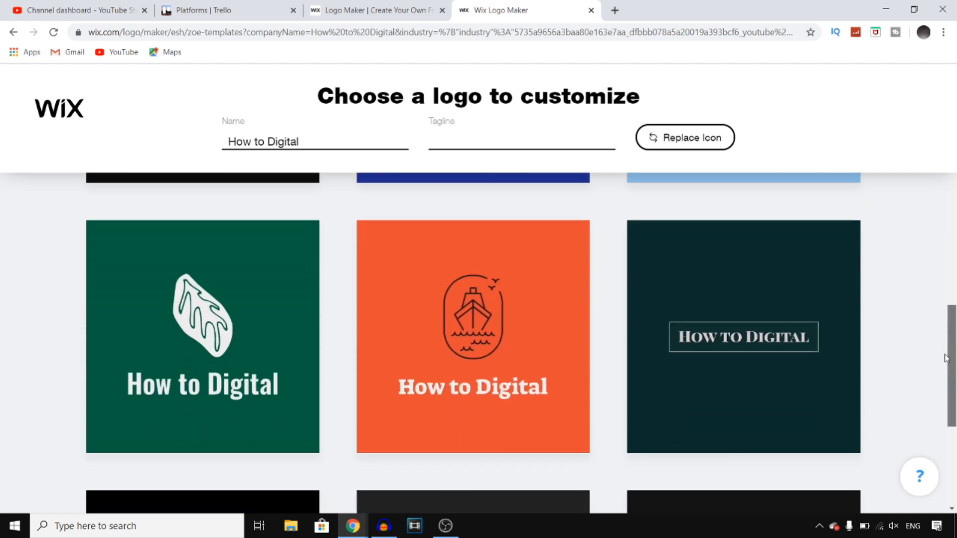
{"action": "left_click_drag", "start_coordinate": [948, 344], "coordinate": [955, 377]}
{"action": "scroll", "coordinate": [876, 361], "scroll_direction": "down", "scroll_amount": 2}
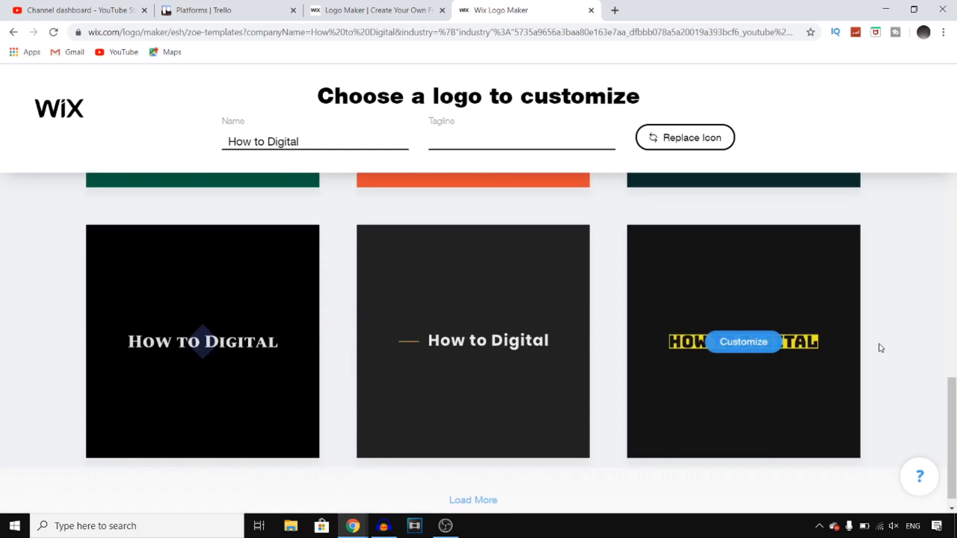
{"action": "scroll", "coordinate": [919, 341], "scroll_direction": "down", "scroll_amount": 1}
{"action": "left_click", "coordinate": [477, 483]}
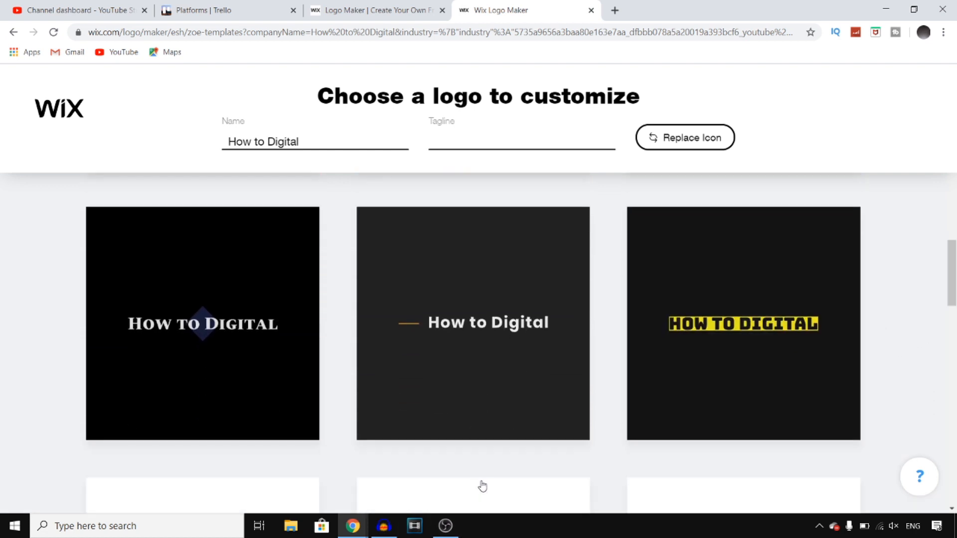
{"action": "scroll", "coordinate": [537, 431], "scroll_direction": "down", "scroll_amount": 20}
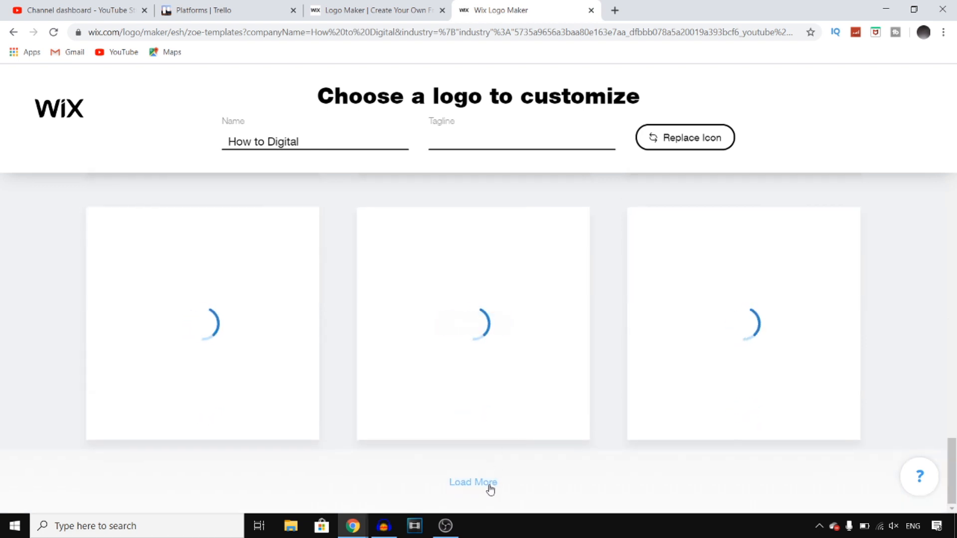
Step: Load several further batches of logo designs and dismiss the offer to hire a designer
{"action": "left_click", "coordinate": [492, 485]}
{"action": "scroll", "coordinate": [505, 441], "scroll_direction": "down", "scroll_amount": 5}
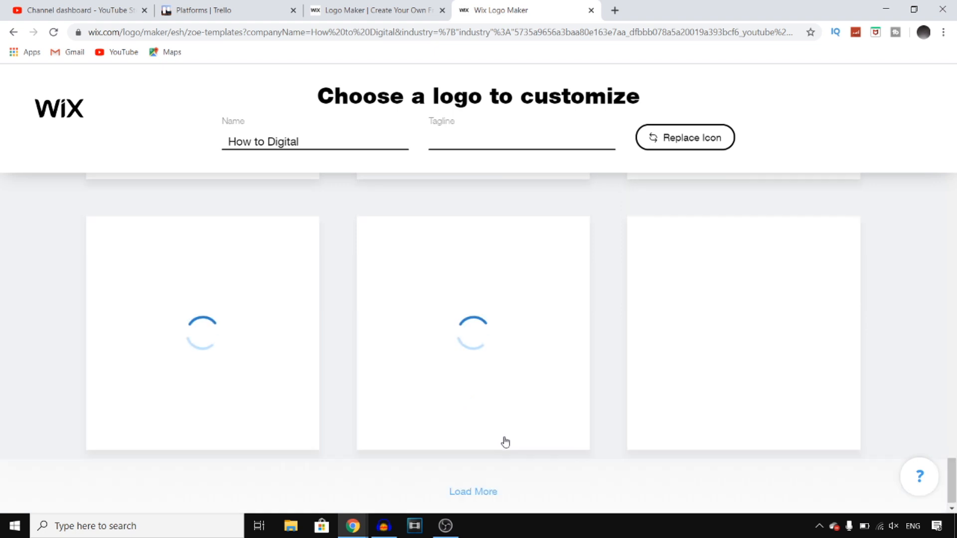
{"action": "left_click", "coordinate": [495, 483]}
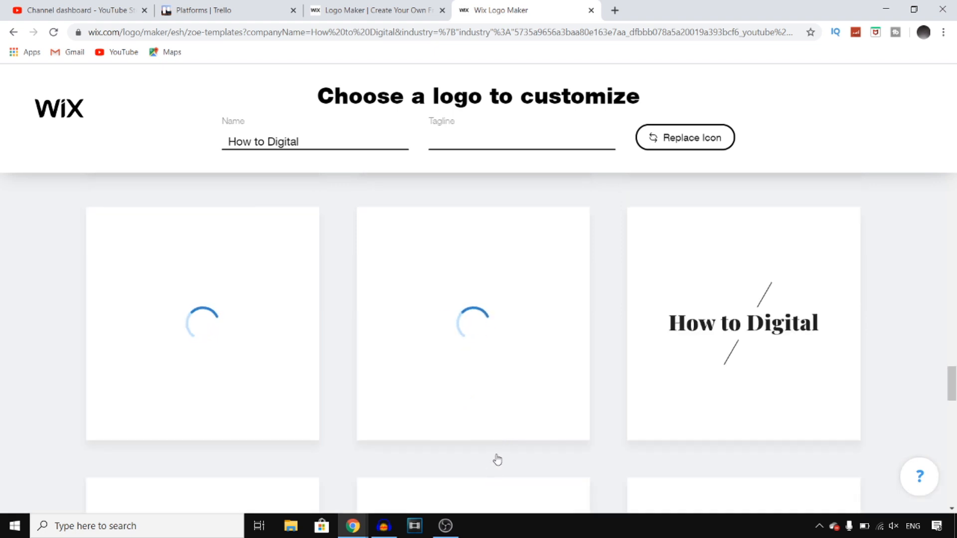
{"action": "scroll", "coordinate": [498, 459], "scroll_direction": "down", "scroll_amount": 5}
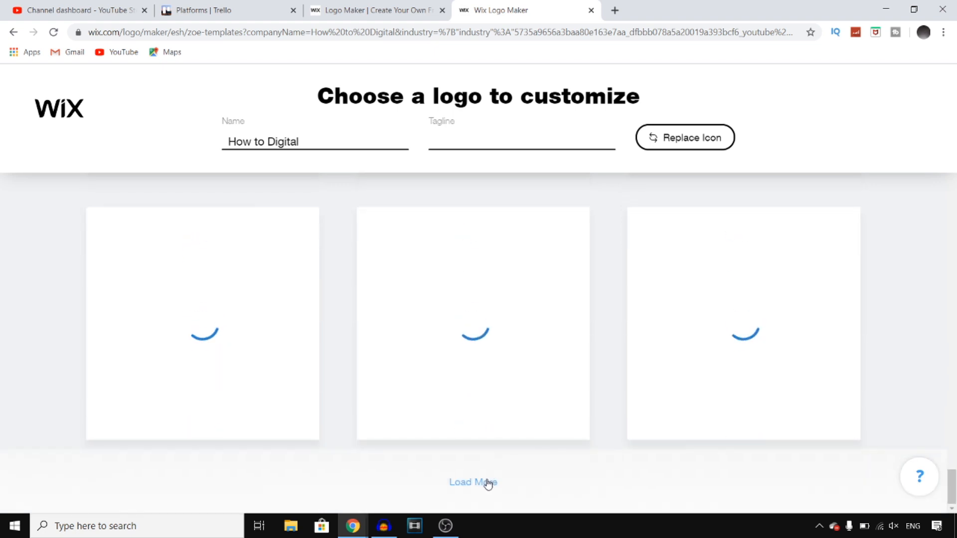
{"action": "left_click", "coordinate": [488, 482]}
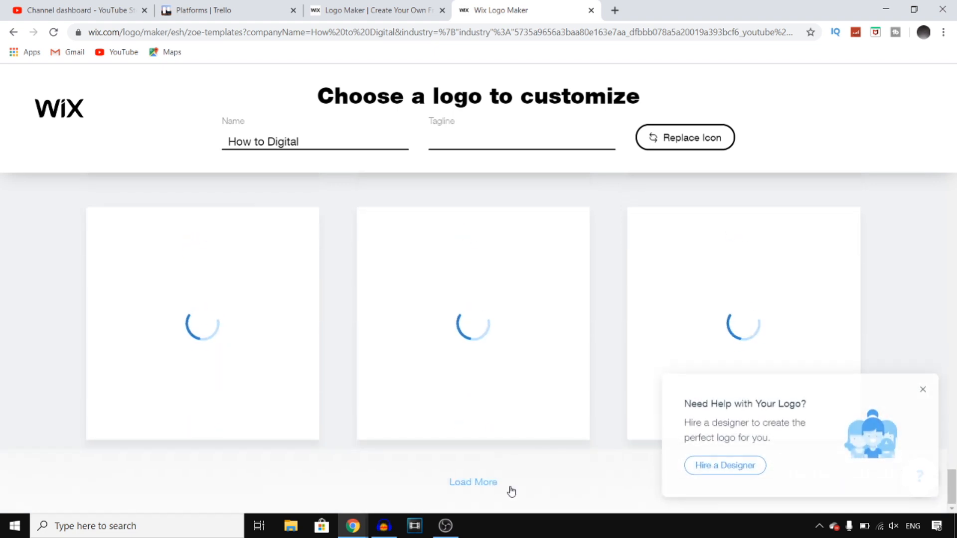
{"action": "left_click", "coordinate": [923, 388]}
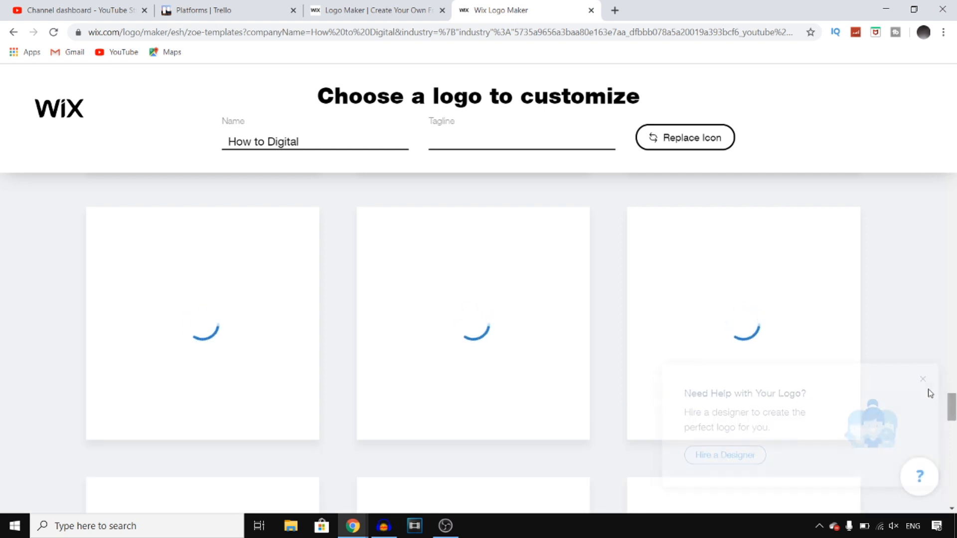
Step: Browse up and down through the loaded "How to Digital" designs to compare their icons, fonts and colors
{"action": "scroll", "coordinate": [871, 351], "scroll_direction": "up", "scroll_amount": 20}
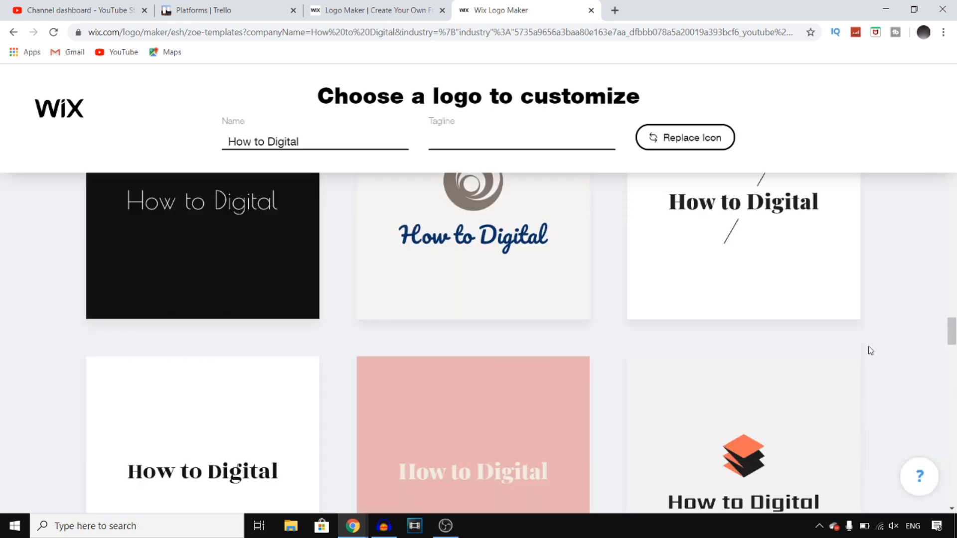
{"action": "scroll", "coordinate": [887, 327], "scroll_direction": "up", "scroll_amount": 15}
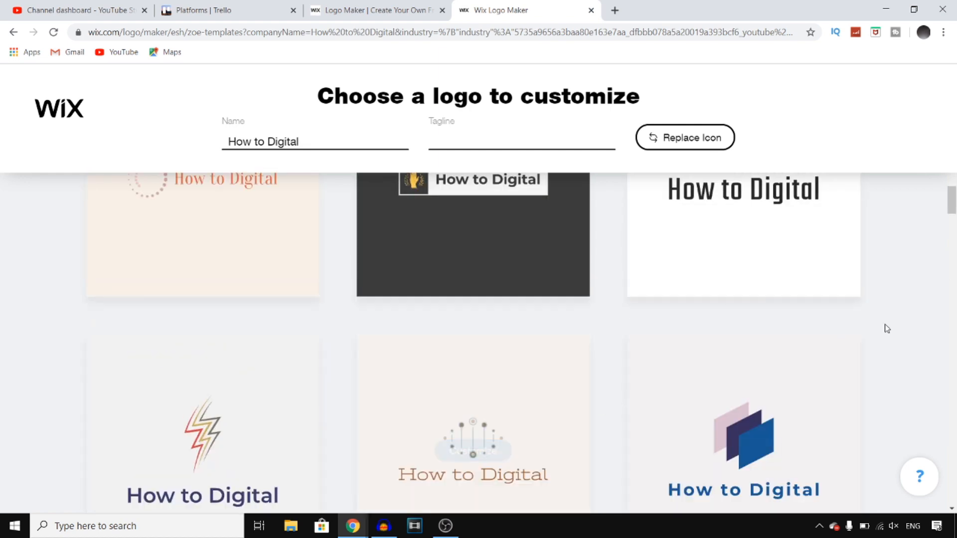
{"action": "scroll", "coordinate": [887, 328], "scroll_direction": "down", "scroll_amount": 8}
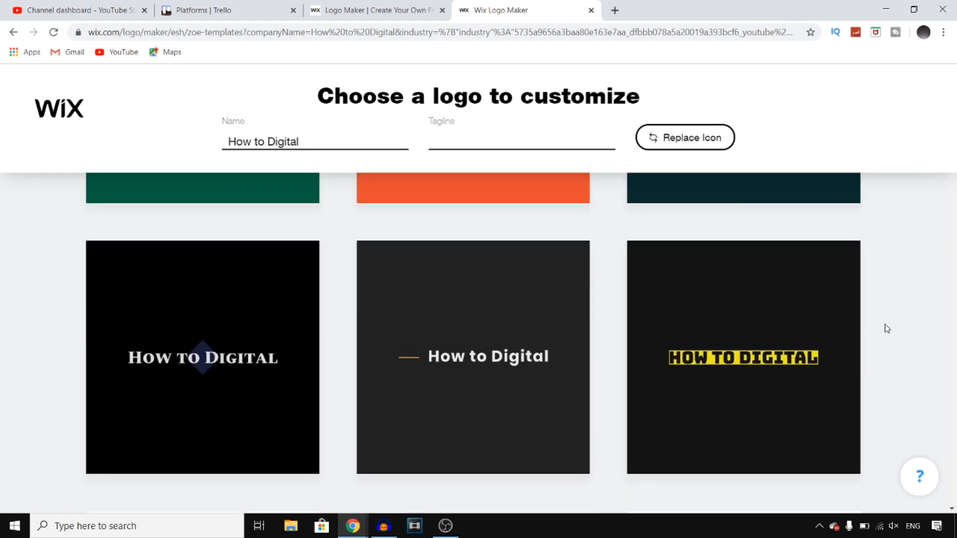
{"action": "scroll", "coordinate": [887, 327], "scroll_direction": "down", "scroll_amount": 1}
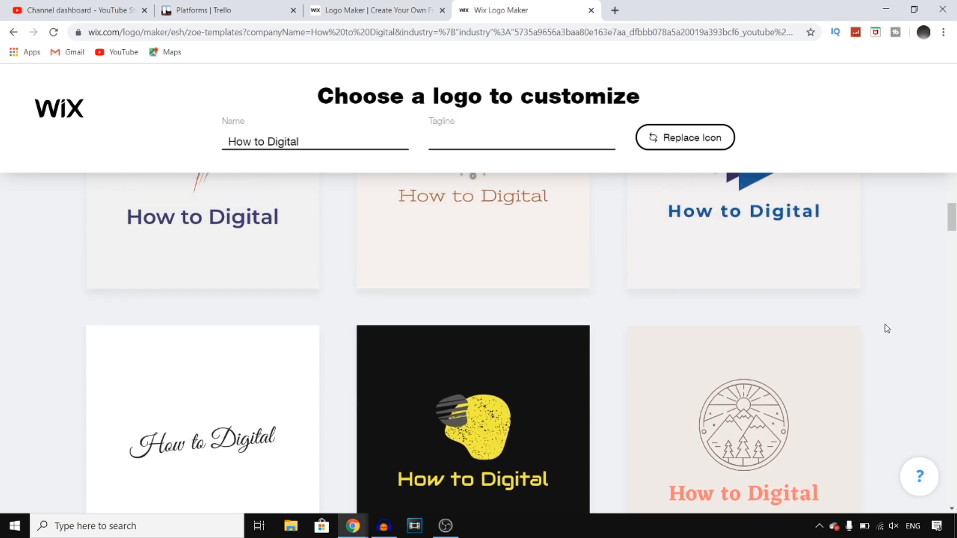
{"action": "scroll", "coordinate": [404, 335], "scroll_direction": "up", "scroll_amount": 3}
{"action": "mouse_move", "coordinate": [250, 340]}
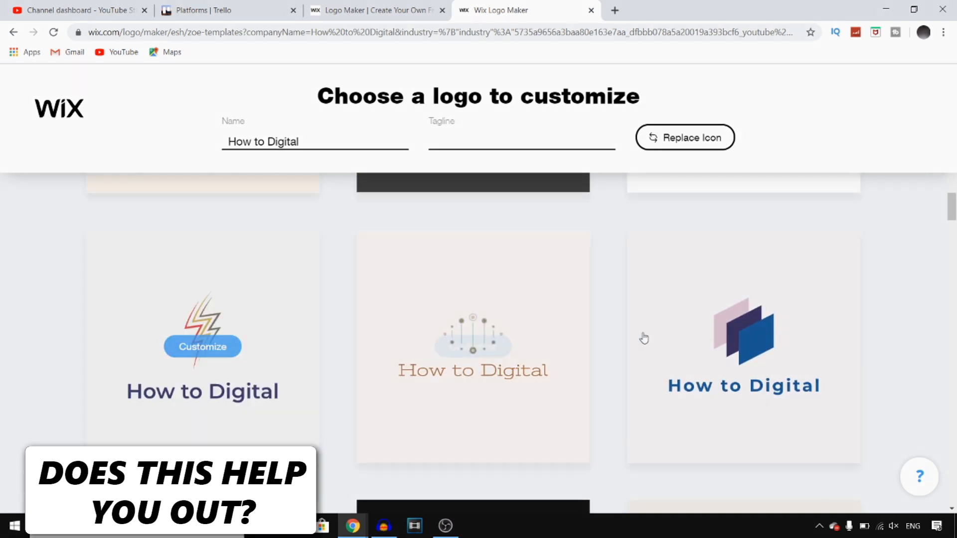
{"action": "scroll", "coordinate": [645, 335], "scroll_direction": "down", "scroll_amount": 5}
{"action": "scroll", "coordinate": [538, 323], "scroll_direction": "down", "scroll_amount": 15}
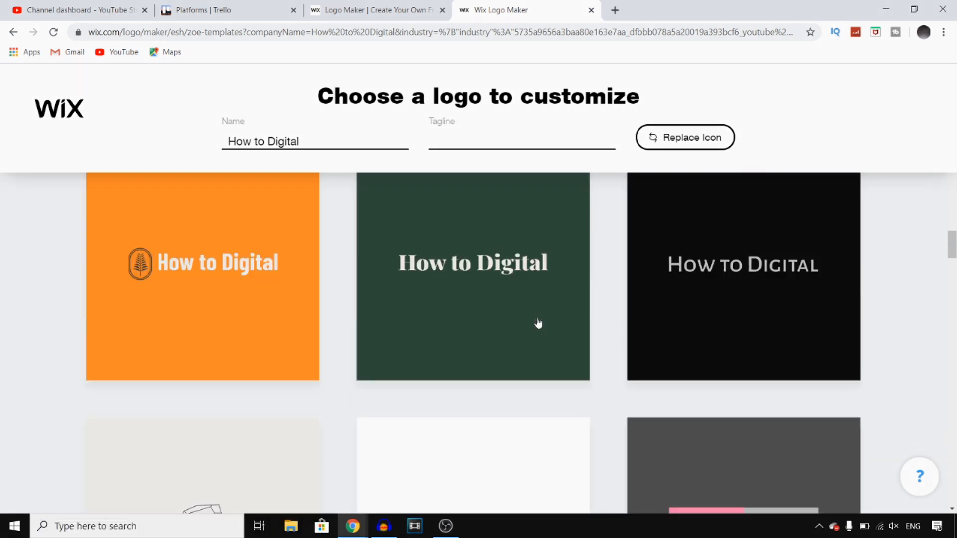
{"action": "scroll", "coordinate": [538, 323], "scroll_direction": "up", "scroll_amount": 4}
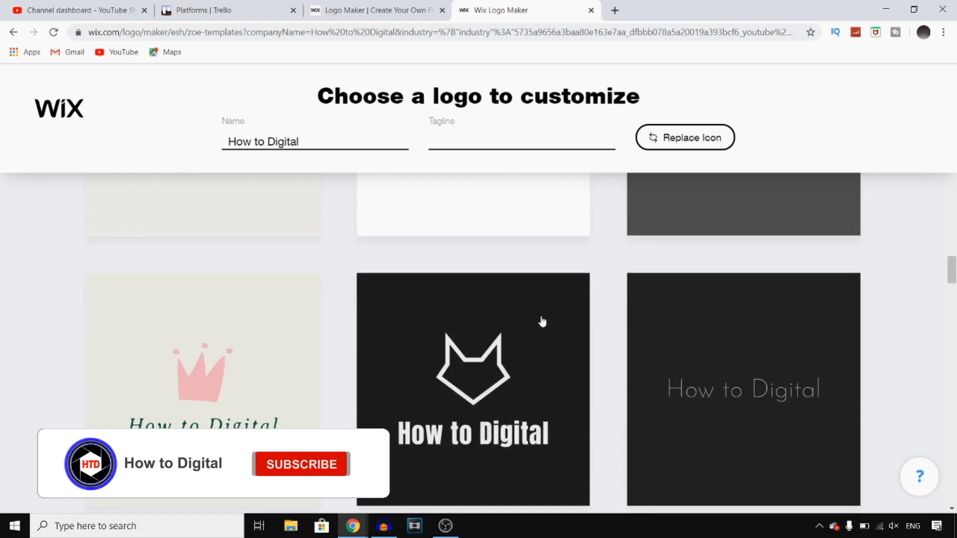
{"action": "mouse_move", "coordinate": [501, 362]}
{"action": "scroll", "coordinate": [500, 364], "scroll_direction": "up", "scroll_amount": 2}
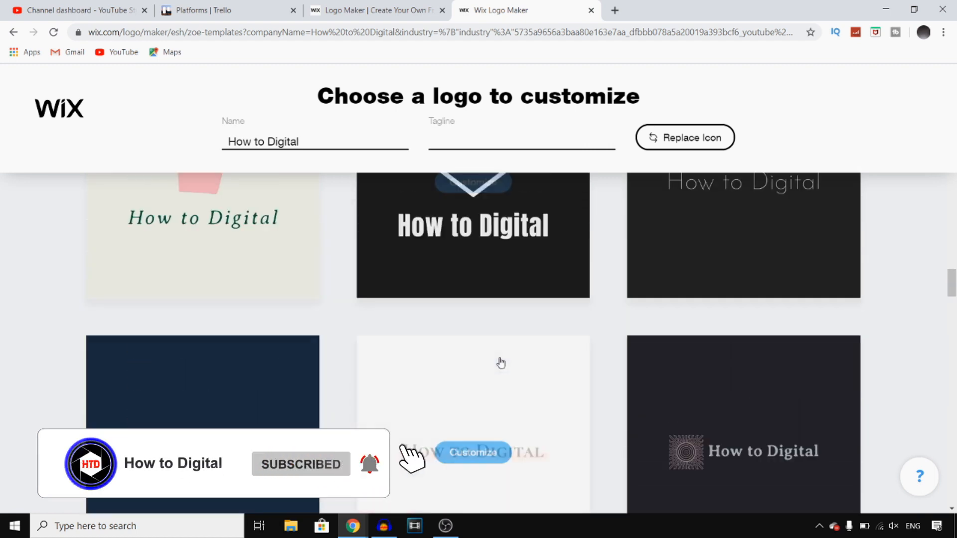
{"action": "scroll", "coordinate": [188, 394], "scroll_direction": "down", "scroll_amount": 4}
{"action": "scroll", "coordinate": [475, 364], "scroll_direction": "down", "scroll_amount": 10}
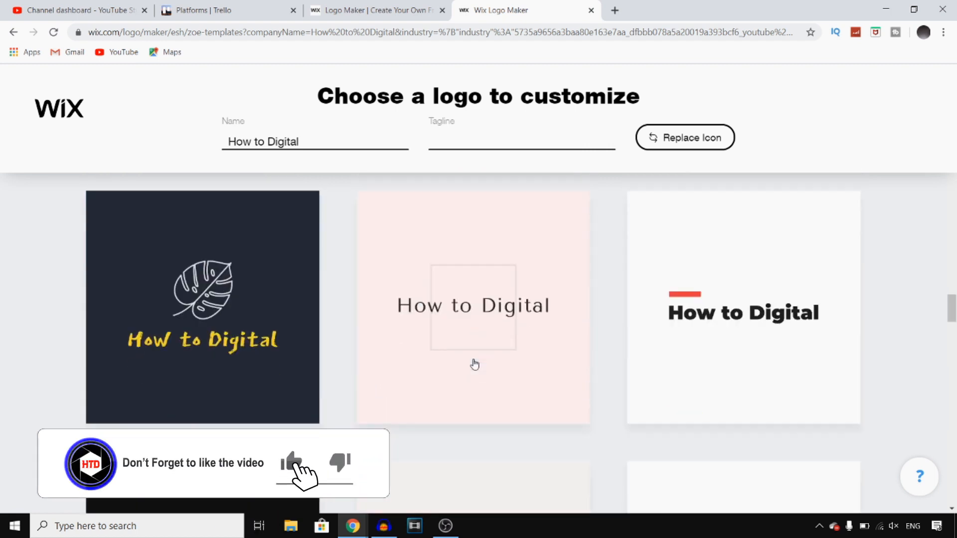
{"action": "scroll", "coordinate": [475, 364], "scroll_direction": "down", "scroll_amount": 5}
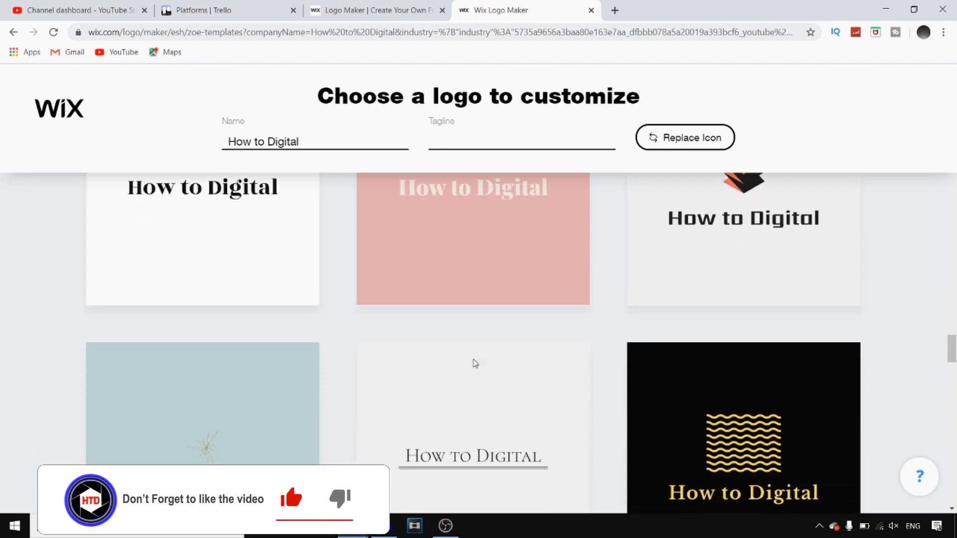
{"action": "scroll", "coordinate": [474, 365], "scroll_direction": "down", "scroll_amount": 4}
{"action": "scroll", "coordinate": [474, 365], "scroll_direction": "down", "scroll_amount": 10}
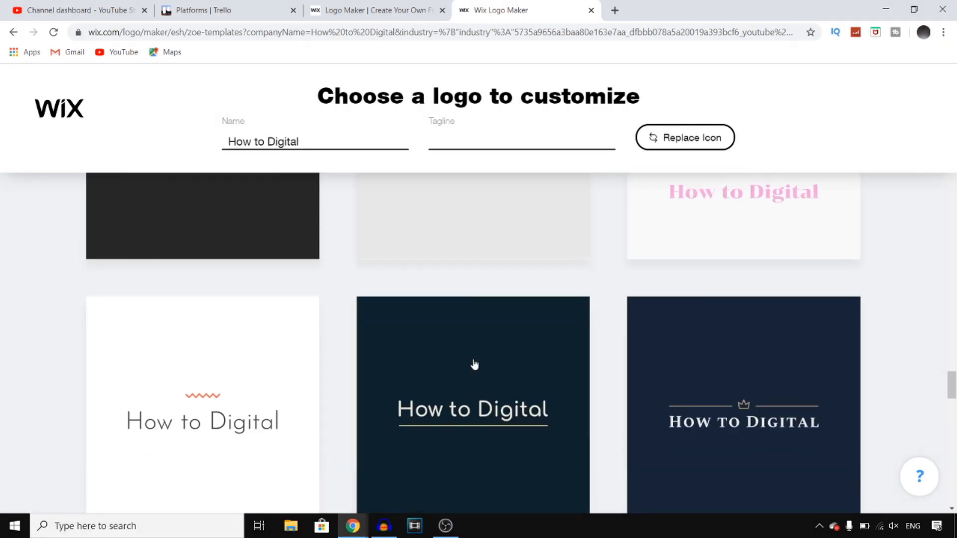
{"action": "scroll", "coordinate": [475, 365], "scroll_direction": "down", "scroll_amount": 4}
{"action": "scroll", "coordinate": [475, 365], "scroll_direction": "up", "scroll_amount": 15}
{"action": "scroll", "coordinate": [474, 364], "scroll_direction": "up", "scroll_amount": 12}
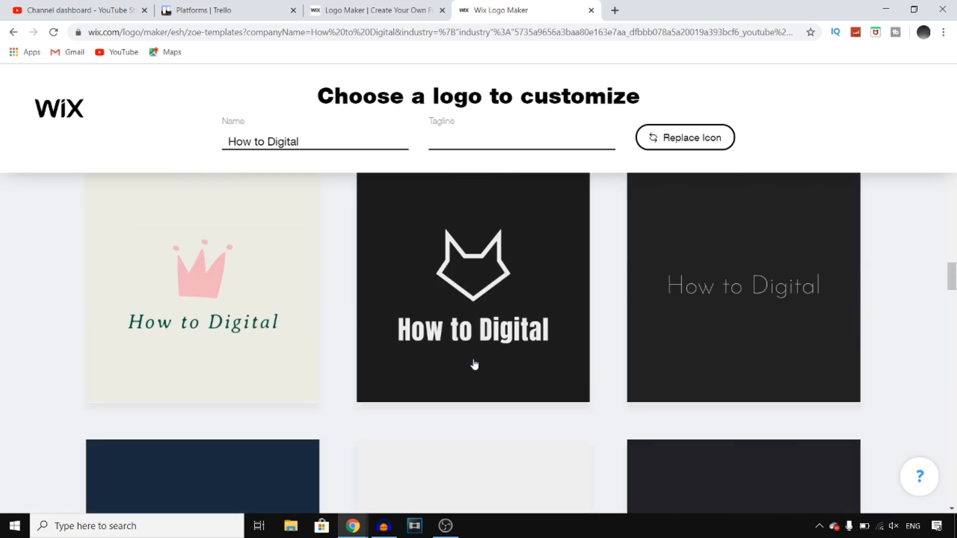
Step: Choose the design with the three-color lightning bolt above "How to Digital" for customization
{"action": "scroll", "coordinate": [475, 364], "scroll_direction": "up", "scroll_amount": 6}
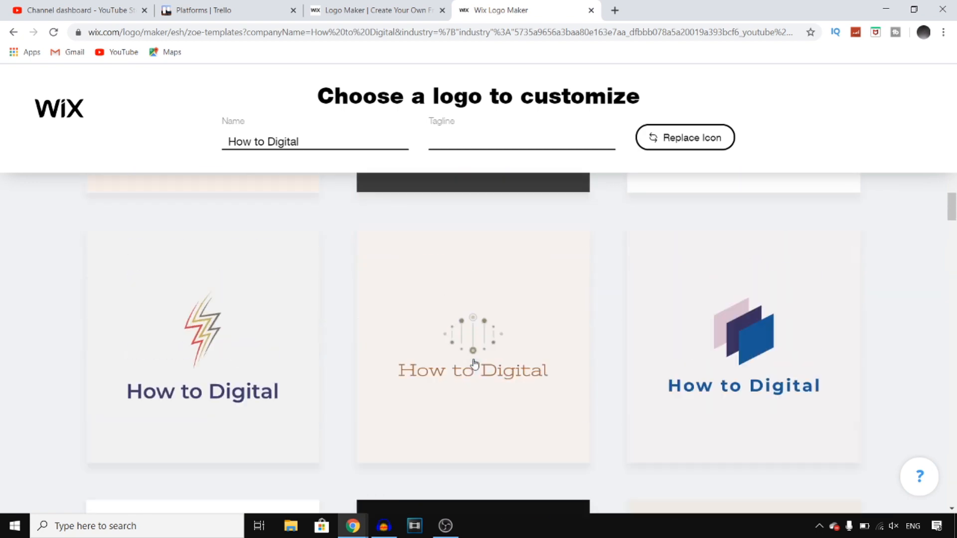
{"action": "scroll", "coordinate": [245, 363], "scroll_direction": "down", "scroll_amount": 2}
{"action": "mouse_move", "coordinate": [221, 367]}
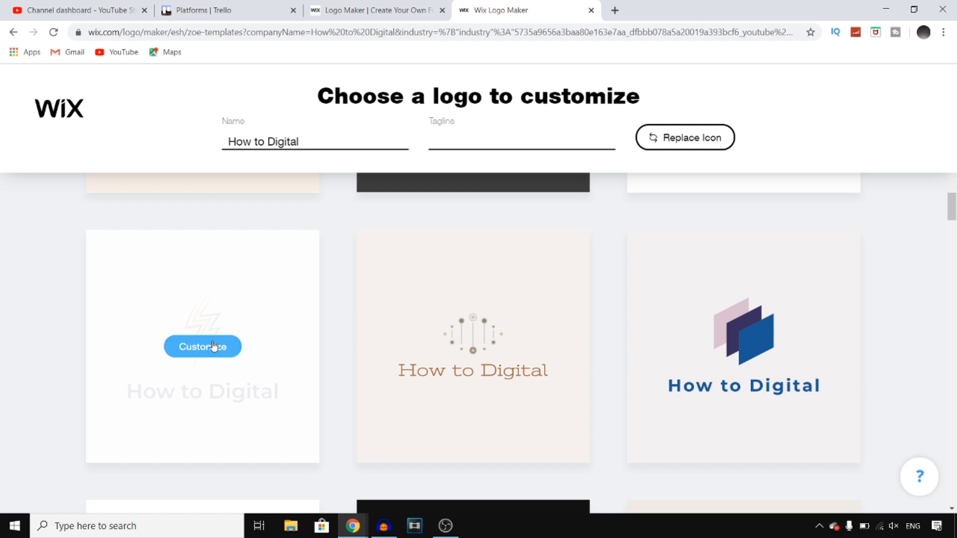
{"action": "left_click", "coordinate": [203, 347]}
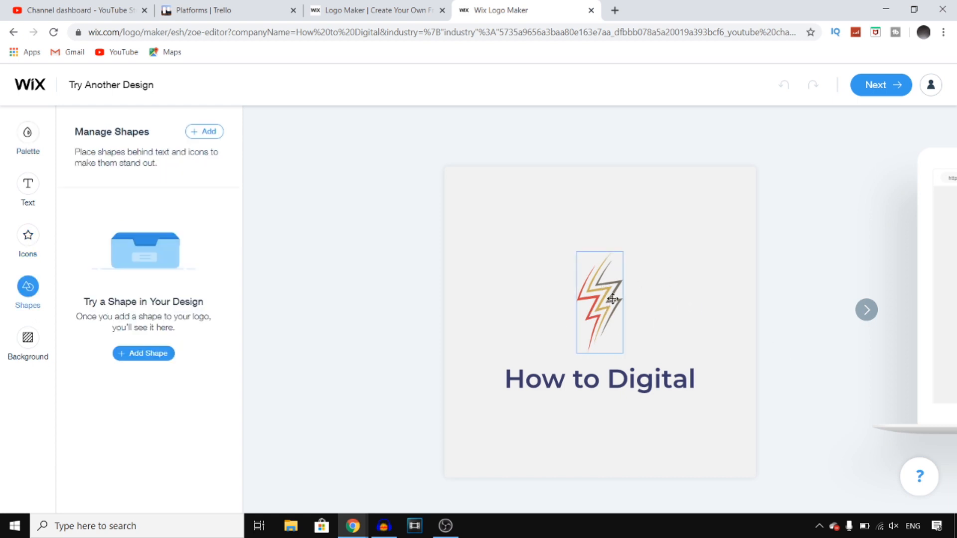
Step: Enlarge the lightning bolt icon to about 209 px and rotate it 90 degrees clockwise so it lies horizontally
{"action": "left_click", "coordinate": [612, 320]}
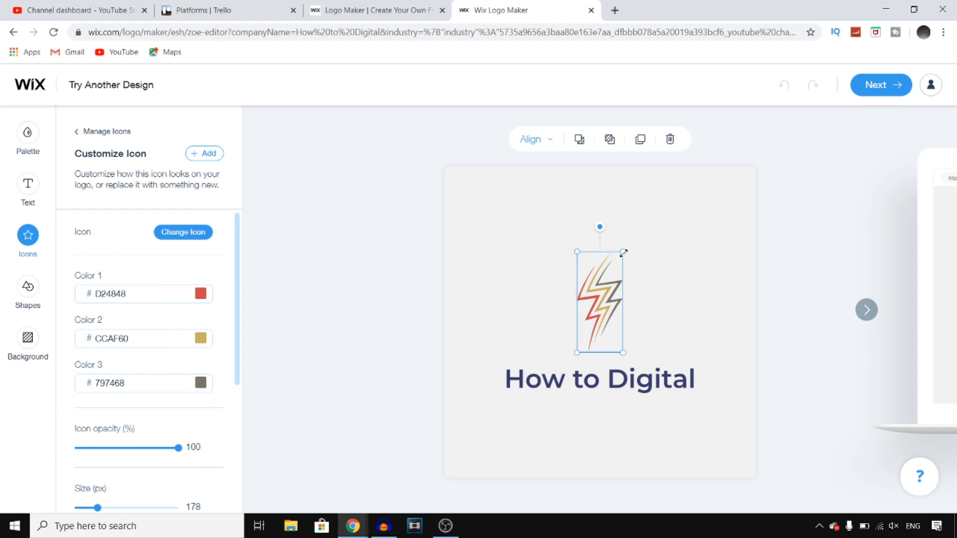
{"action": "mouse_move", "coordinate": [623, 252]}
{"action": "left_mouse_down"}
{"action": "mouse_move", "coordinate": [680, 196]}
{"action": "mouse_move", "coordinate": [641, 213]}
{"action": "mouse_move", "coordinate": [627, 244]}
{"action": "mouse_move", "coordinate": [631, 235]}
{"action": "left_mouse_up"}
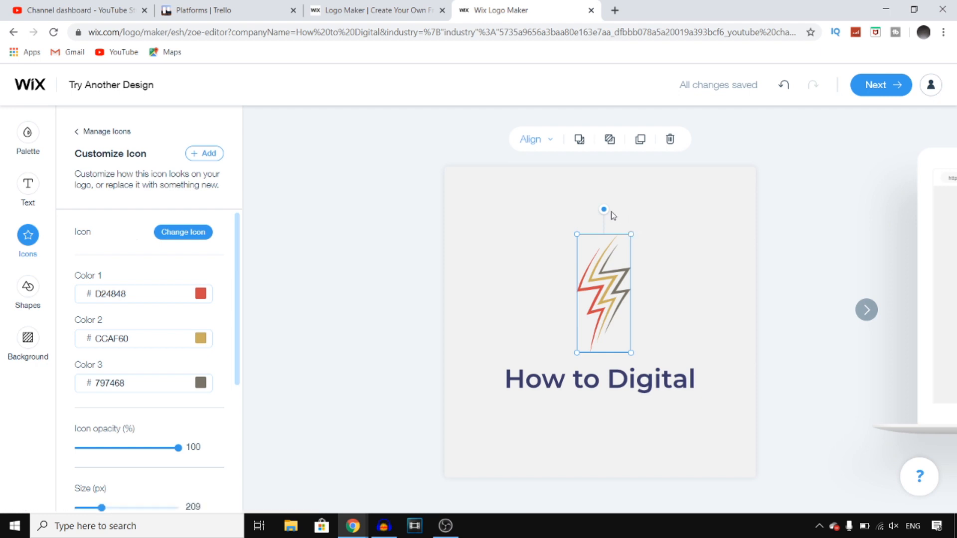
{"action": "left_click_drag", "start_coordinate": [604, 209], "coordinate": [702, 294]}
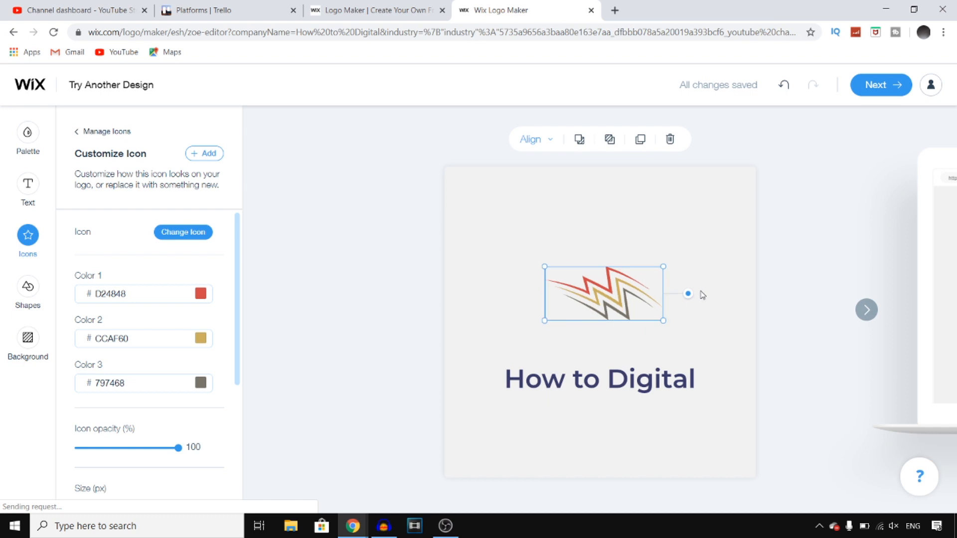
Step: Enlarge the rotated icon to about 320 px and position it centered just above the "How to Digital" text
{"action": "left_click_drag", "start_coordinate": [613, 291], "coordinate": [570, 326]}
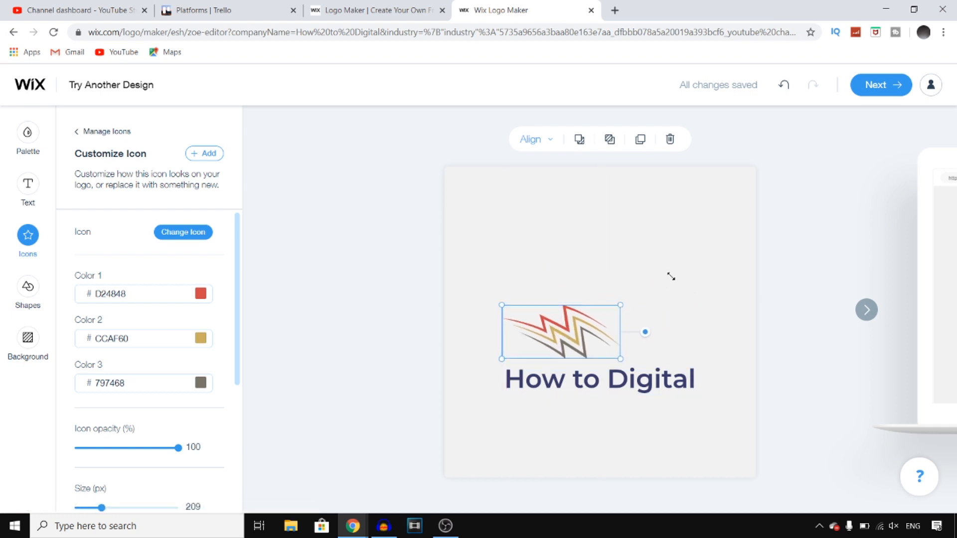
{"action": "left_click_drag", "start_coordinate": [620, 305], "coordinate": [683, 276]}
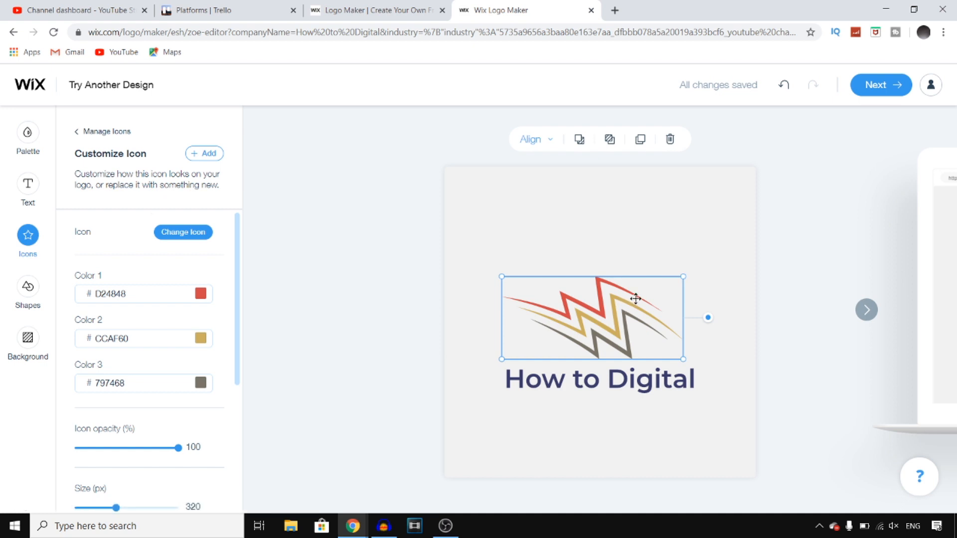
{"action": "left_click_drag", "start_coordinate": [634, 298], "coordinate": [636, 297]}
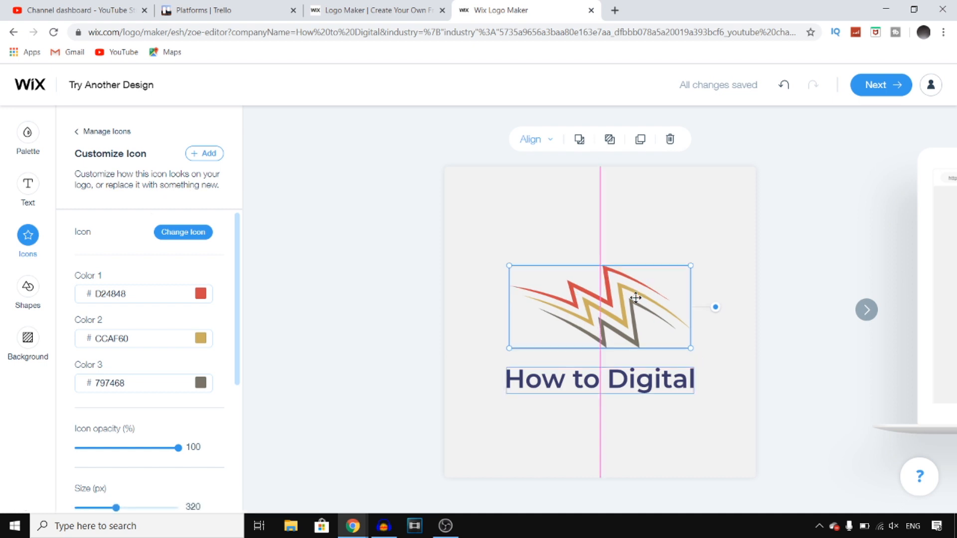
Step: Set the logo's background color to bright turquoise, 00FFE5
{"action": "left_click", "coordinate": [829, 244]}
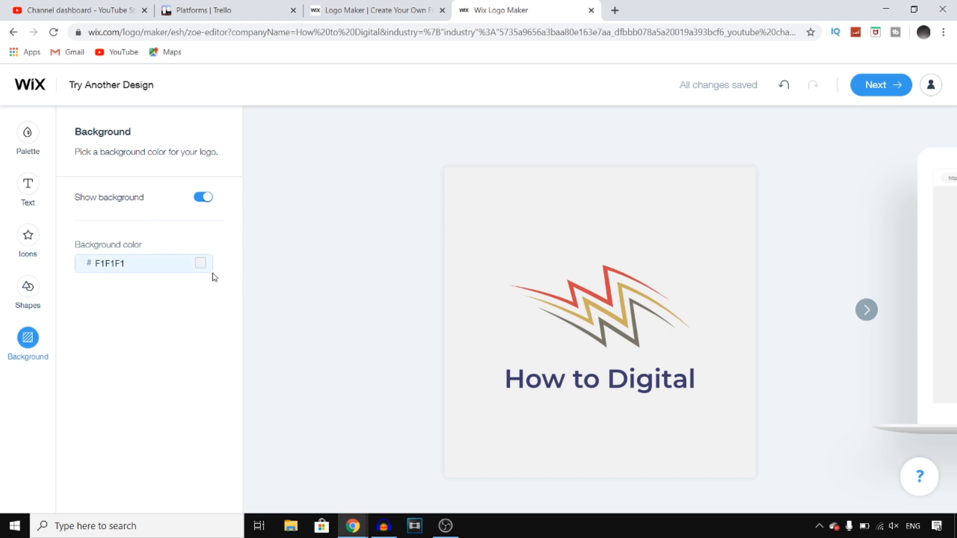
{"action": "left_click", "coordinate": [200, 264]}
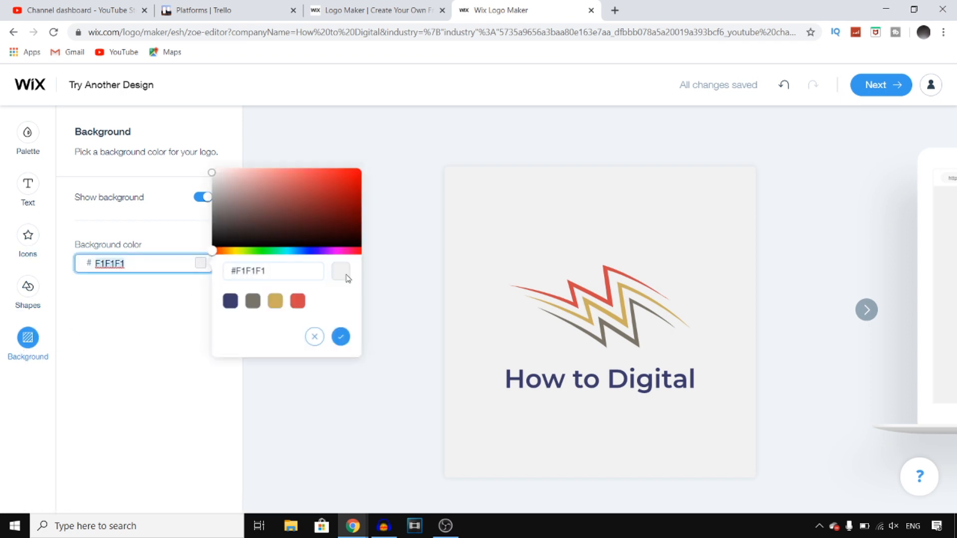
{"action": "left_click", "coordinate": [285, 252]}
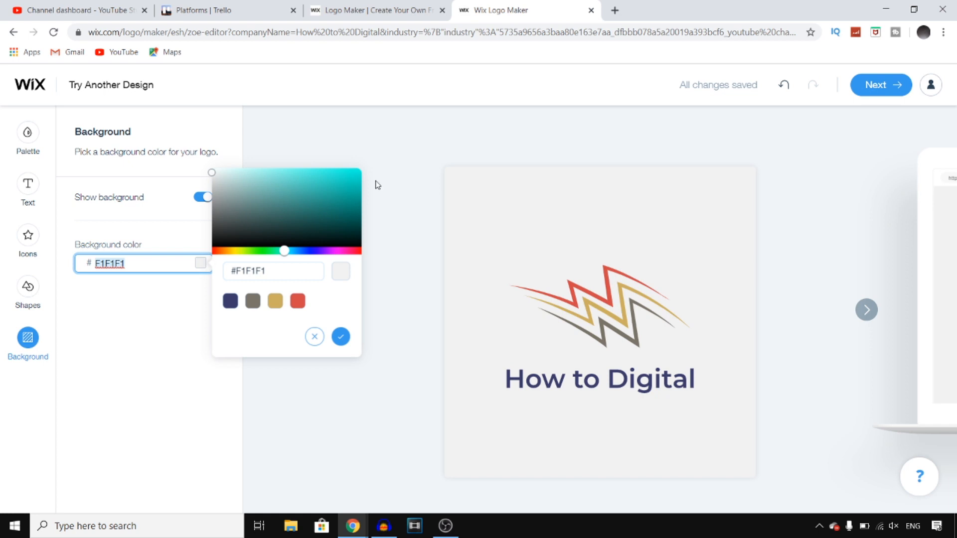
{"action": "left_click", "coordinate": [360, 170]}
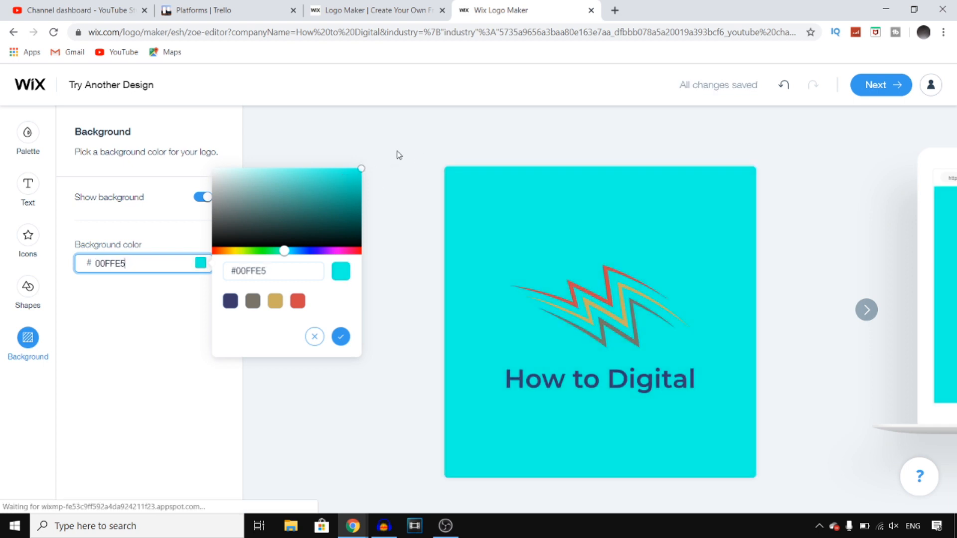
{"action": "left_click", "coordinate": [407, 144]}
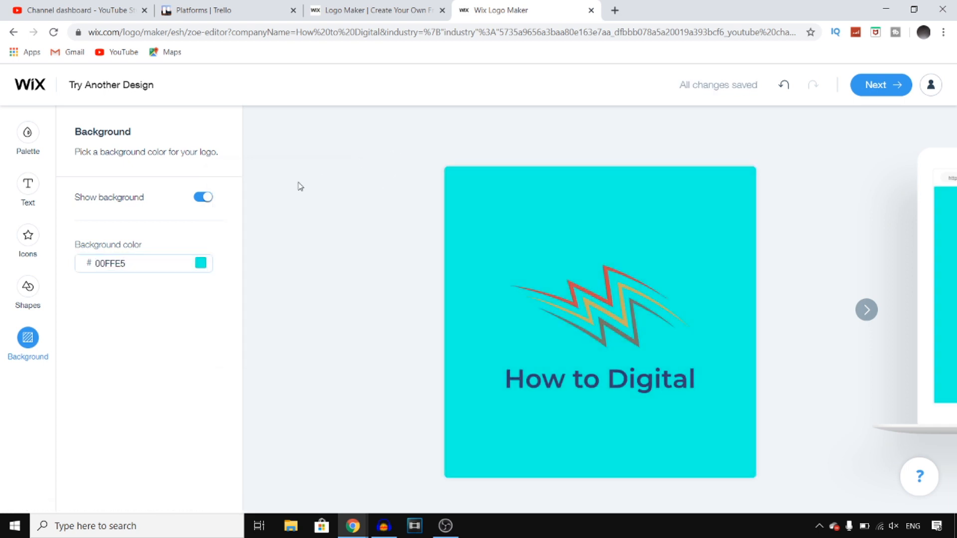
Step: Set the color of the "How to Digital" business name text to white, FFFFFF
{"action": "left_click", "coordinate": [33, 189]}
{"action": "mouse_move", "coordinate": [172, 250]}
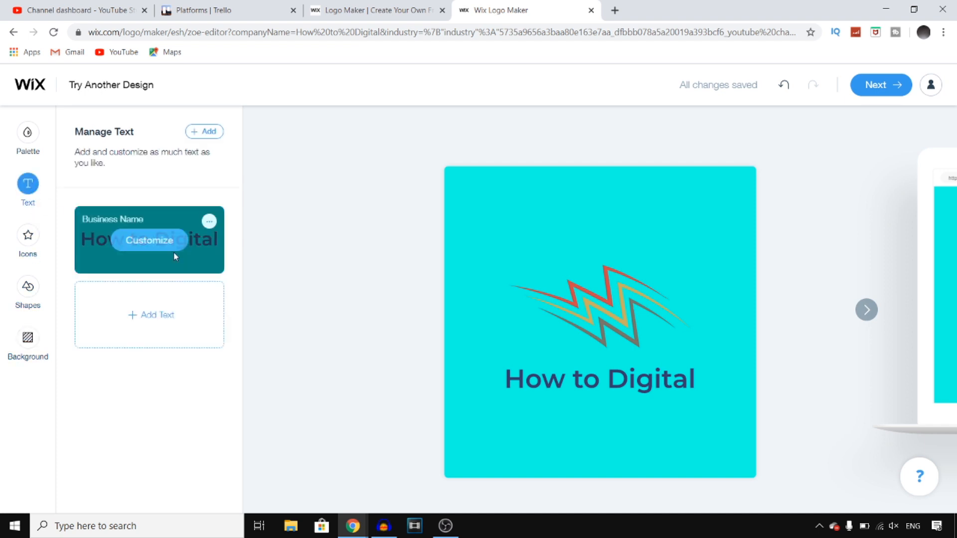
{"action": "left_click", "coordinate": [150, 241]}
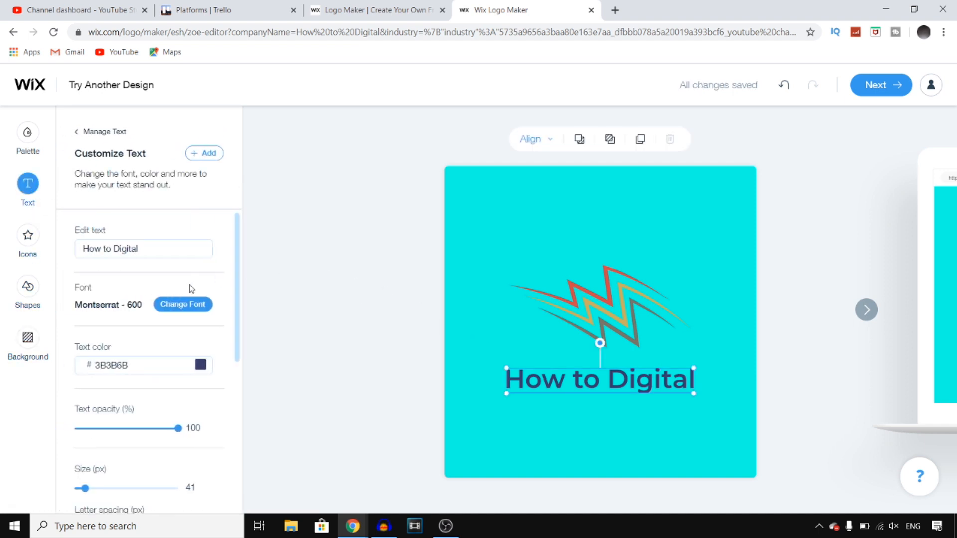
{"action": "left_click", "coordinate": [201, 369]}
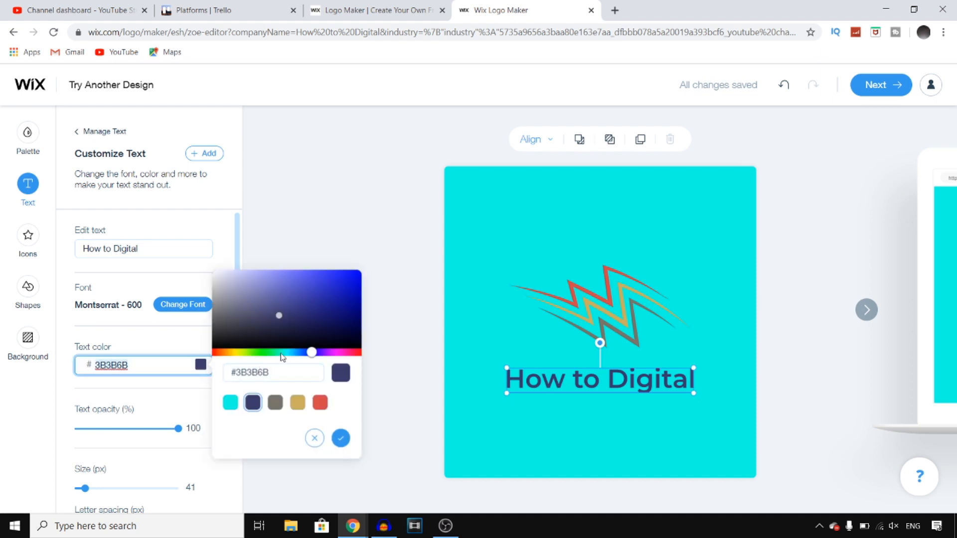
{"action": "left_click", "coordinate": [236, 353]}
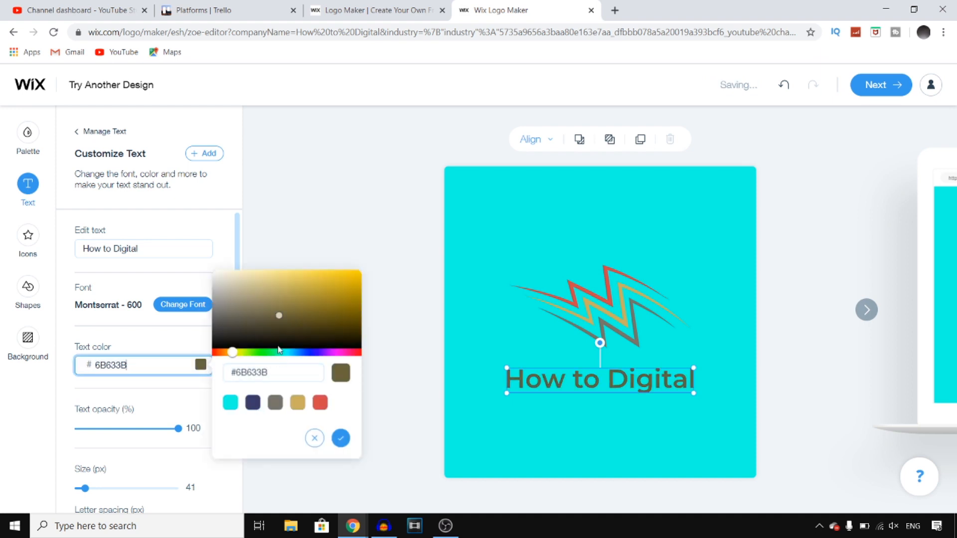
{"action": "left_click", "coordinate": [215, 274]}
{"action": "left_click_drag", "start_coordinate": [220, 280], "coordinate": [190, 256]}
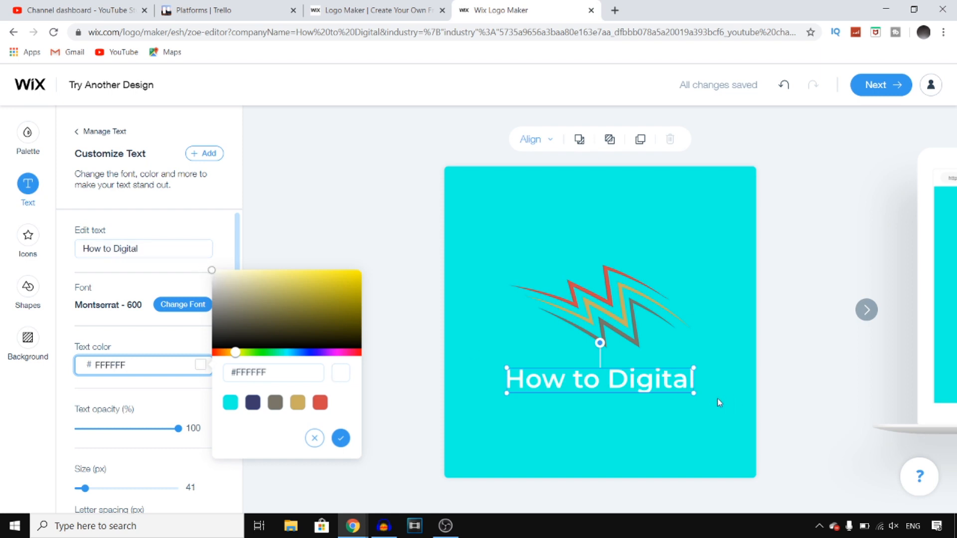
Step: Enlarge the "How to Digital" text to about 58 px and move it slightly down, away from the icon
{"action": "left_click_drag", "start_coordinate": [694, 394], "coordinate": [713, 400]}
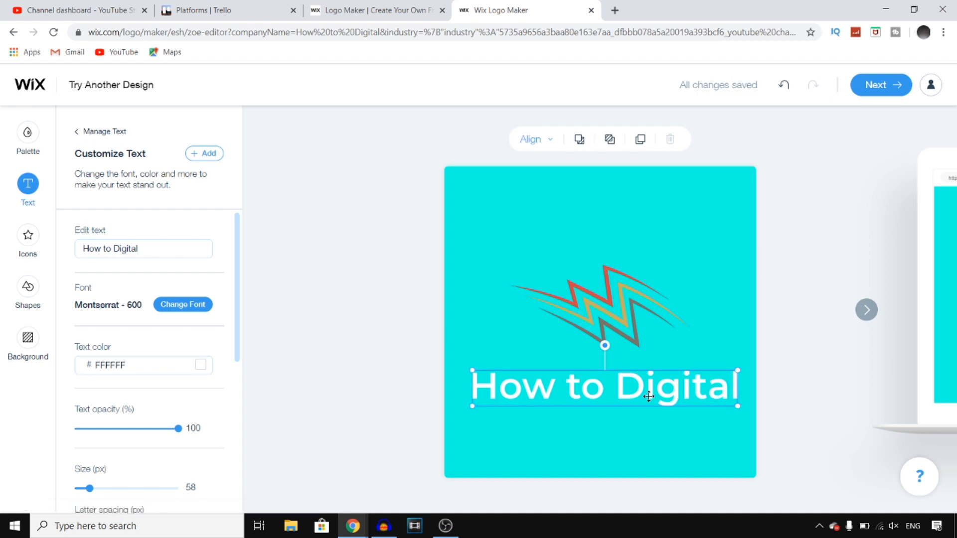
{"action": "left_click_drag", "start_coordinate": [687, 389], "coordinate": [685, 398]}
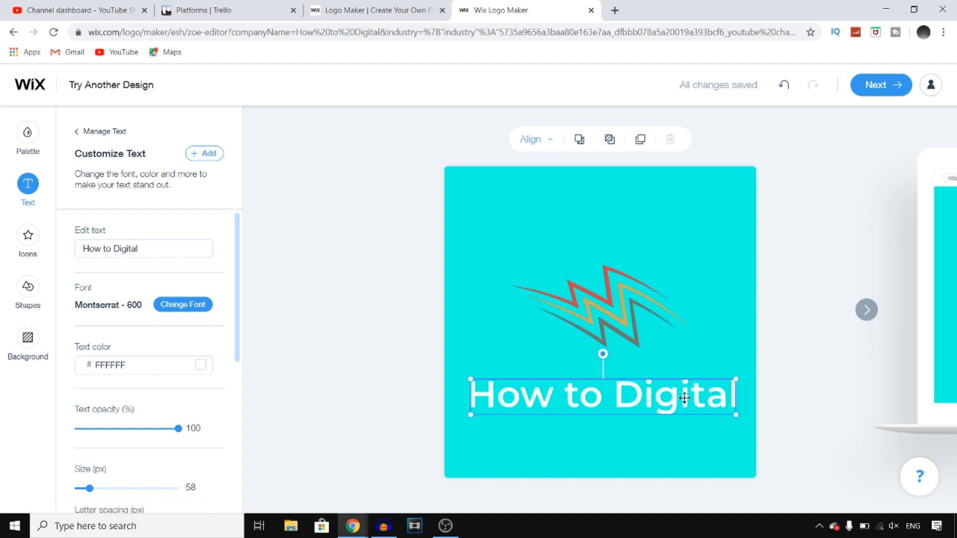
Step: Rotate the lightning bolt icon slightly counterclockwise so it slants upward to the right above the text
{"action": "left_click", "coordinate": [613, 306]}
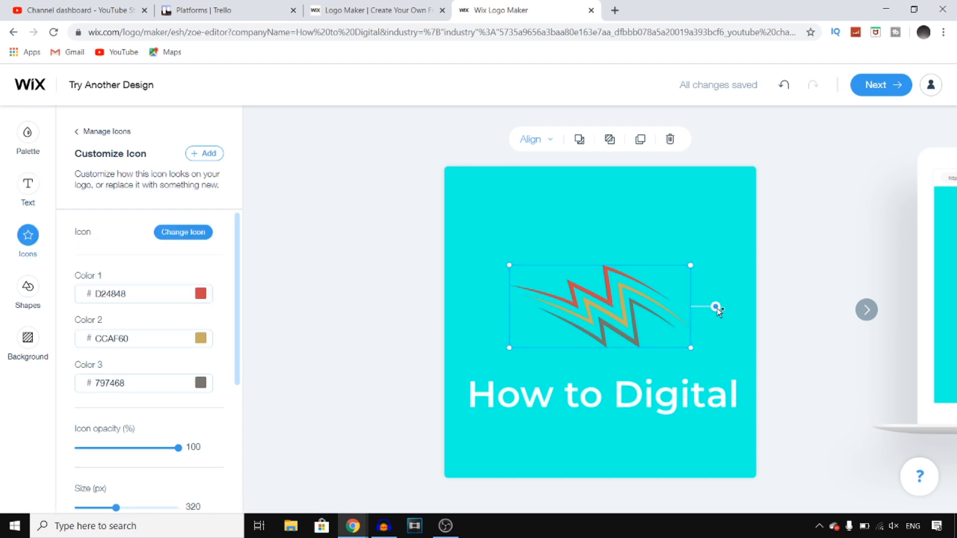
{"action": "left_click_drag", "start_coordinate": [716, 309], "coordinate": [719, 252]}
{"action": "left_click", "coordinate": [816, 253]}
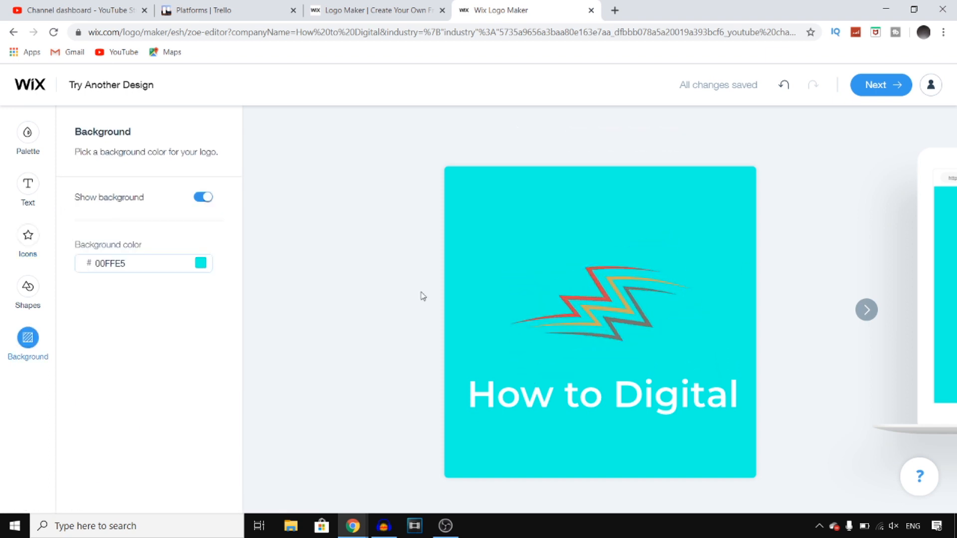
Step: Look through the predefined color palettes available for the logo
{"action": "left_click", "coordinate": [31, 198]}
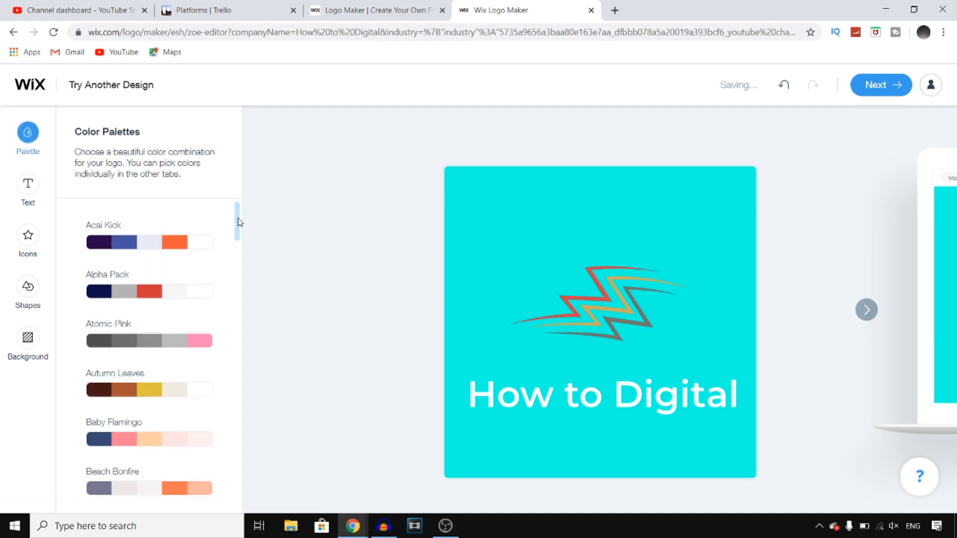
{"action": "scroll", "coordinate": [237, 220], "scroll_direction": "down", "scroll_amount": 8}
{"action": "scroll", "coordinate": [239, 277], "scroll_direction": "down", "scroll_amount": 6}
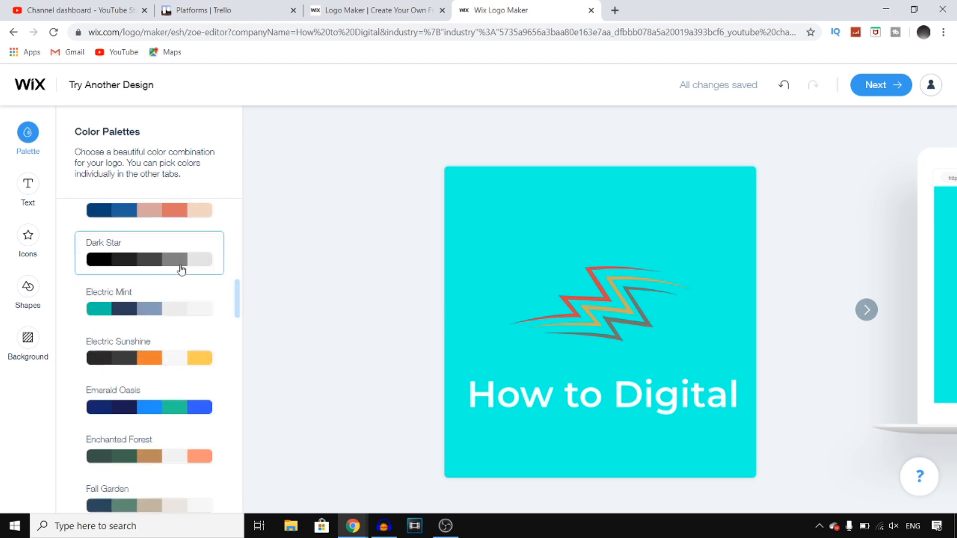
{"action": "scroll", "coordinate": [183, 268], "scroll_direction": "down", "scroll_amount": 8}
{"action": "scroll", "coordinate": [181, 270], "scroll_direction": "down", "scroll_amount": 10}
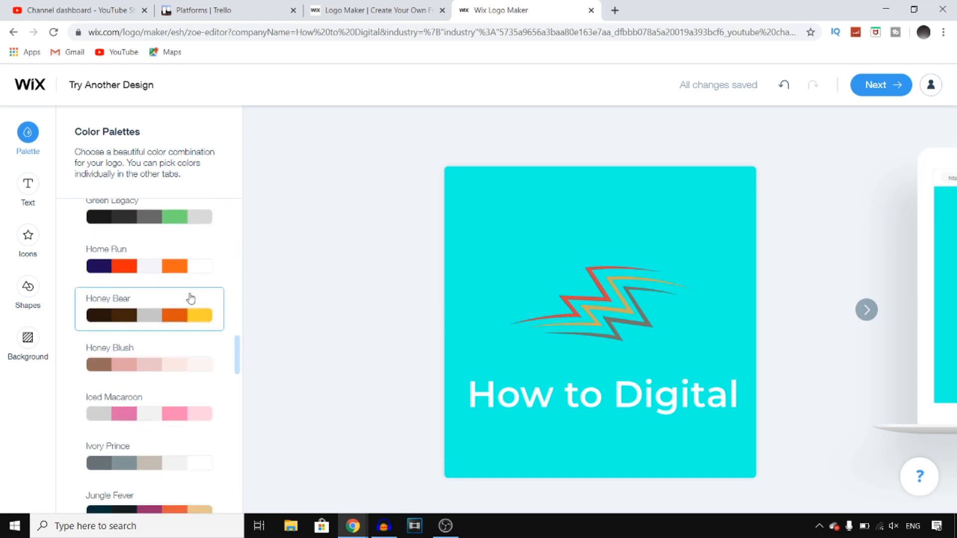
{"action": "scroll", "coordinate": [181, 295], "scroll_direction": "down", "scroll_amount": 6}
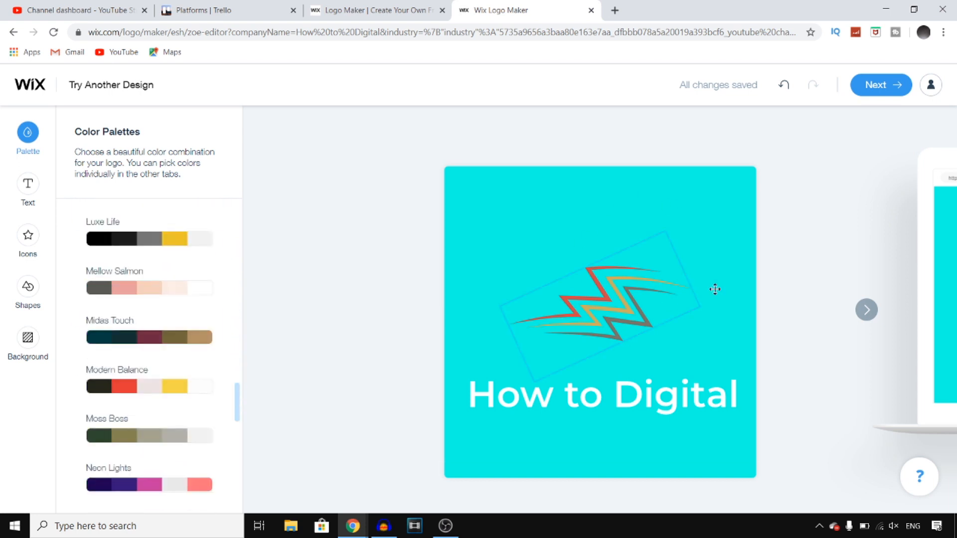
Step: Open the alternative designs for the logo and look over the suggested layouts and color variations
{"action": "left_click", "coordinate": [129, 92]}
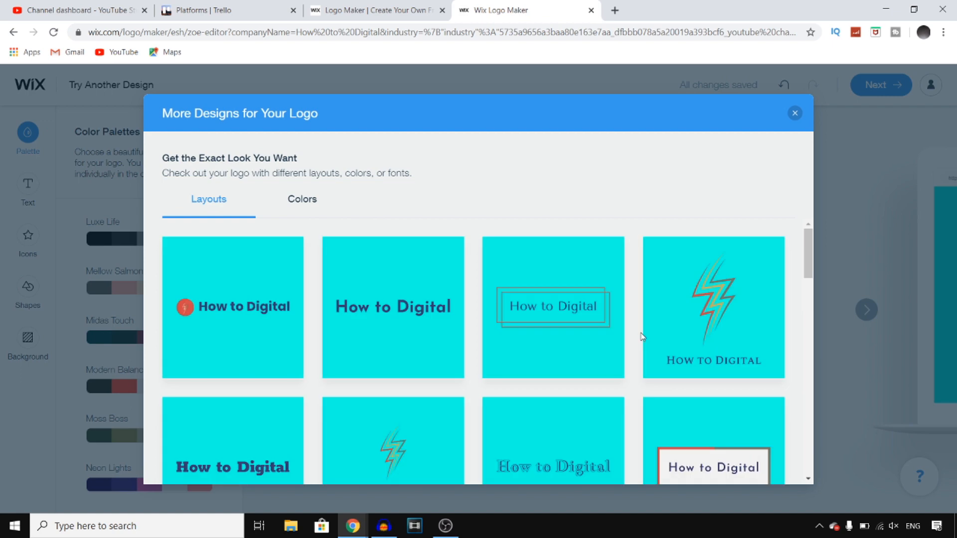
{"action": "scroll", "coordinate": [642, 337], "scroll_direction": "down", "scroll_amount": 8}
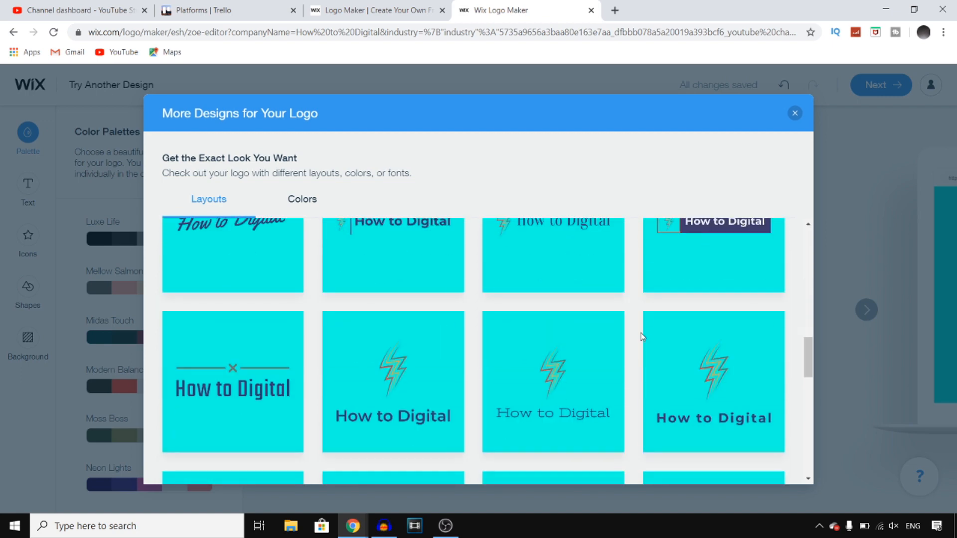
{"action": "scroll", "coordinate": [642, 337], "scroll_direction": "up", "scroll_amount": 4}
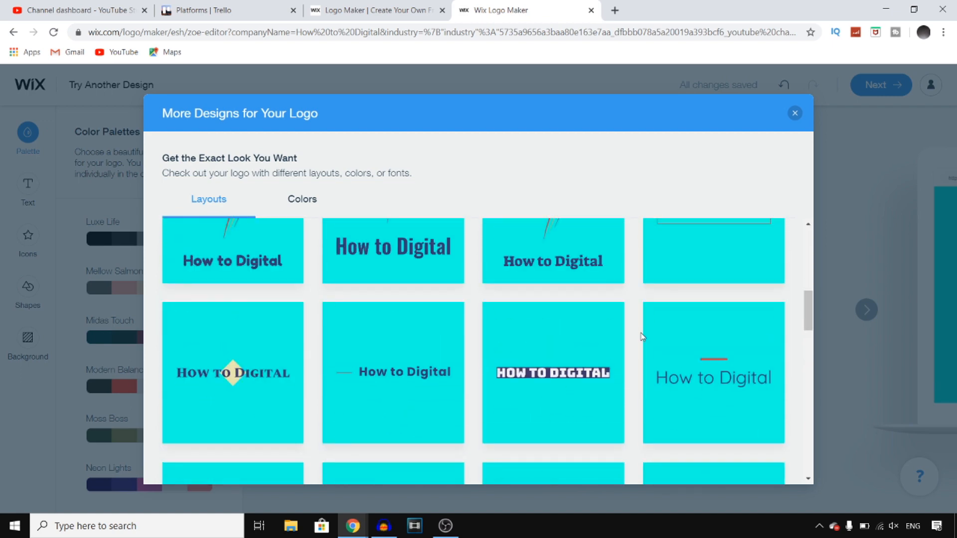
{"action": "left_click", "coordinate": [305, 202]}
{"action": "scroll", "coordinate": [390, 357], "scroll_direction": "down", "scroll_amount": 2}
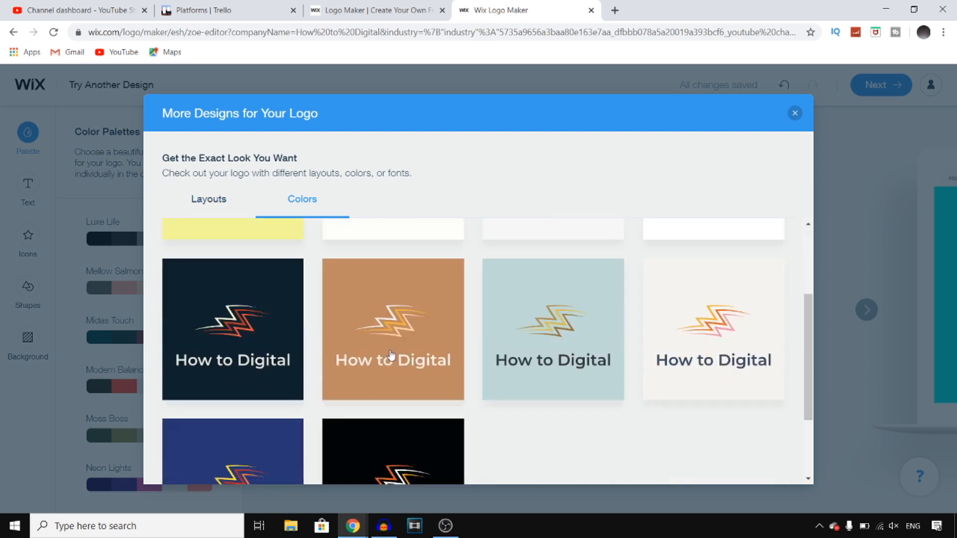
Step: Return to the alternative layouts and examine the different font, icon and frame arrangements of "How to Digital" further down
{"action": "left_click", "coordinate": [209, 200]}
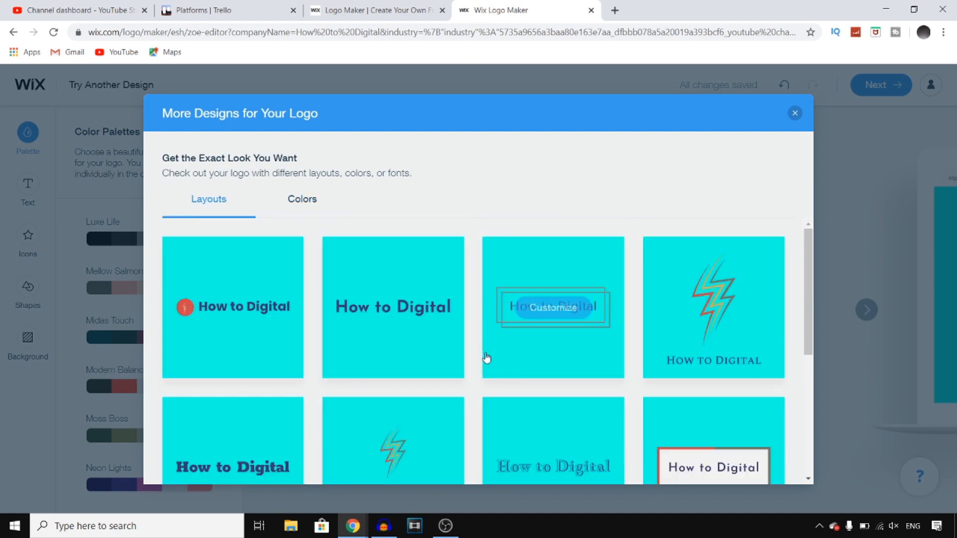
{"action": "scroll", "coordinate": [630, 342], "scroll_direction": "down", "scroll_amount": 2}
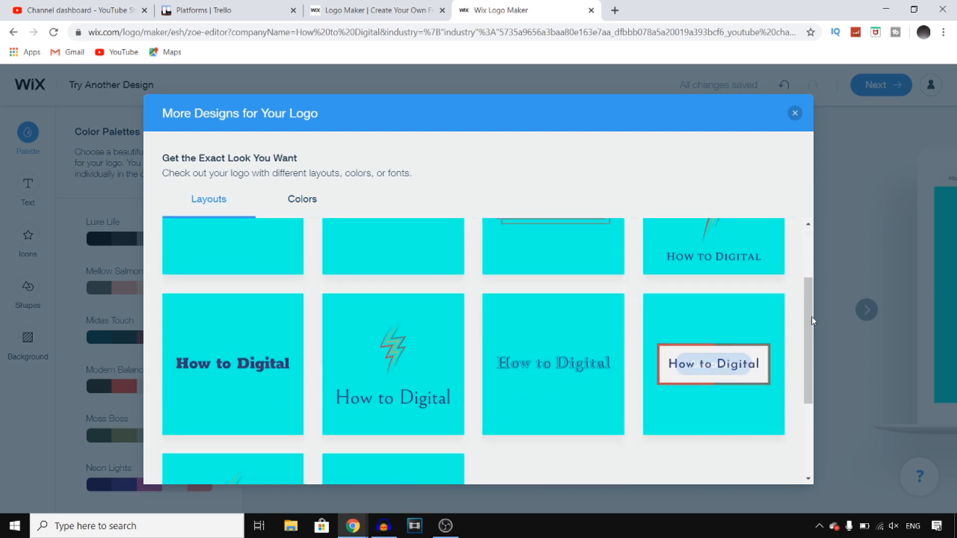
{"action": "left_click_drag", "start_coordinate": [806, 308], "coordinate": [810, 419]}
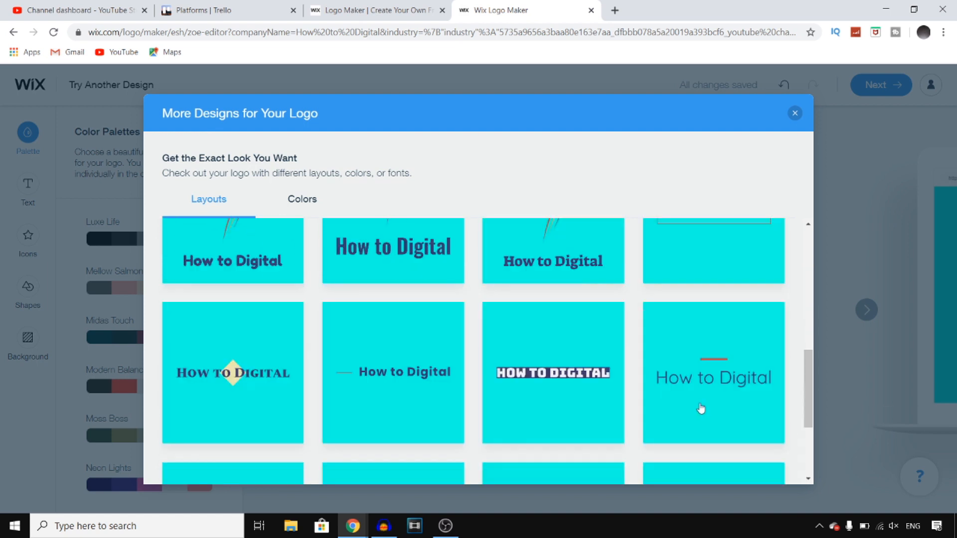
{"action": "scroll", "coordinate": [650, 359], "scroll_direction": "down", "scroll_amount": 3}
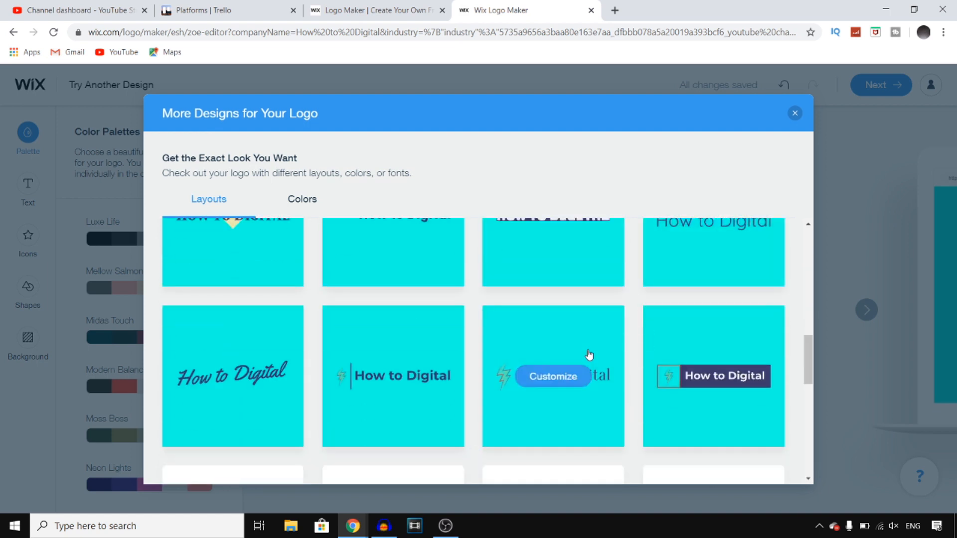
{"action": "scroll", "coordinate": [573, 349], "scroll_direction": "down", "scroll_amount": 2}
{"action": "scroll", "coordinate": [495, 340], "scroll_direction": "down", "scroll_amount": 2}
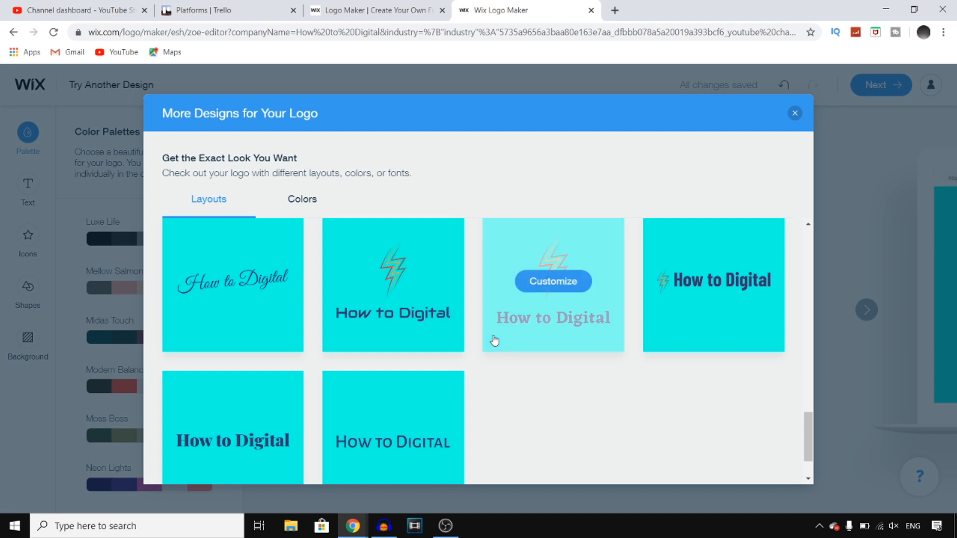
{"action": "scroll", "coordinate": [495, 340], "scroll_direction": "down", "scroll_amount": 3}
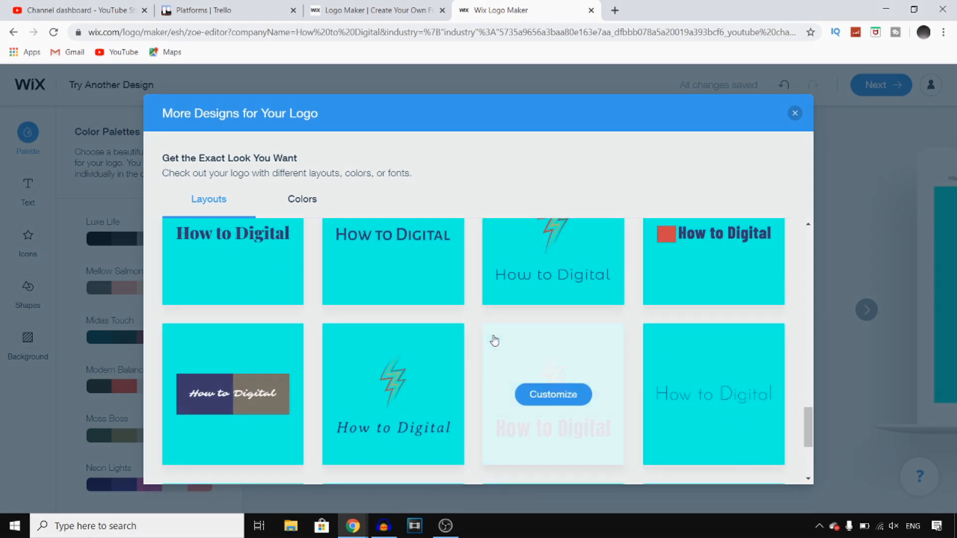
{"action": "scroll", "coordinate": [494, 341], "scroll_direction": "down", "scroll_amount": 3}
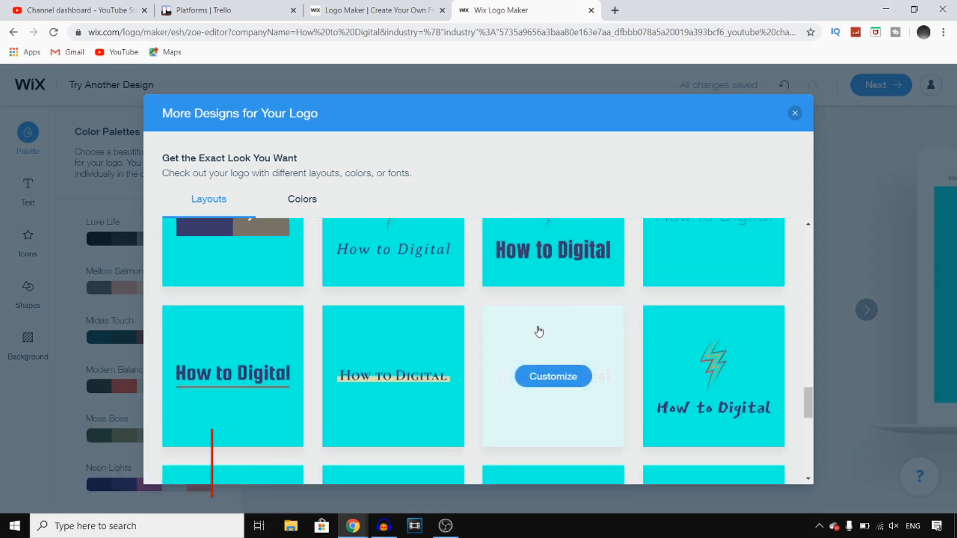
{"action": "scroll", "coordinate": [539, 332], "scroll_direction": "down", "scroll_amount": 3}
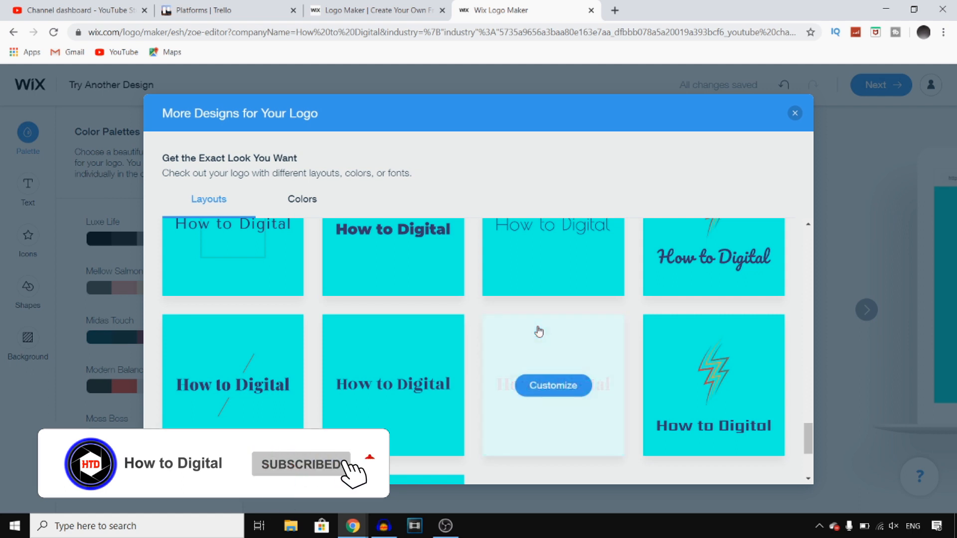
{"action": "scroll", "coordinate": [539, 331], "scroll_direction": "down", "scroll_amount": 3}
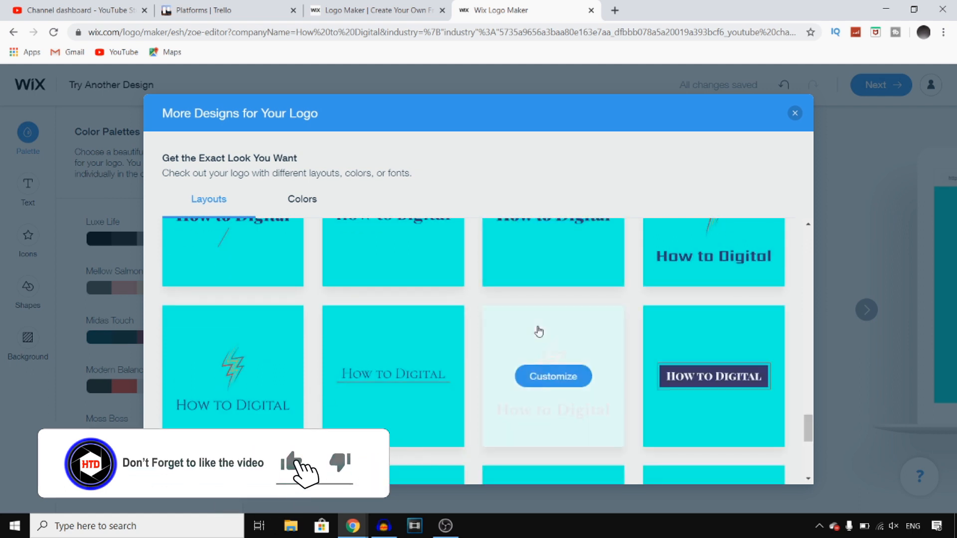